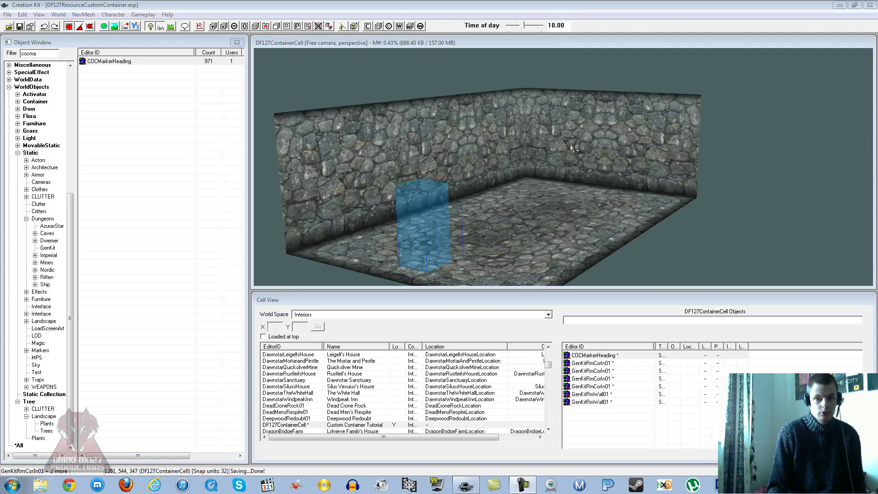
middle_click_drag(556, 155, 558, 156)
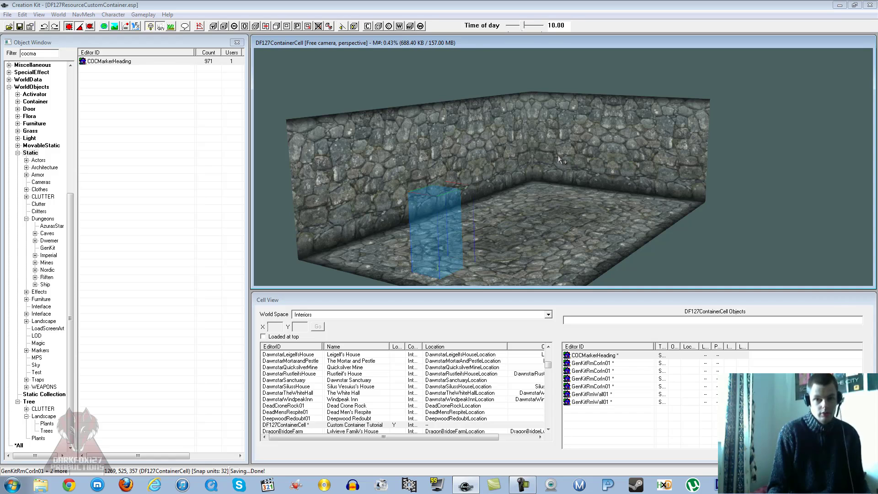
middle_click_drag(553, 186, 576, 172, "shift")
left_click(351, 117)
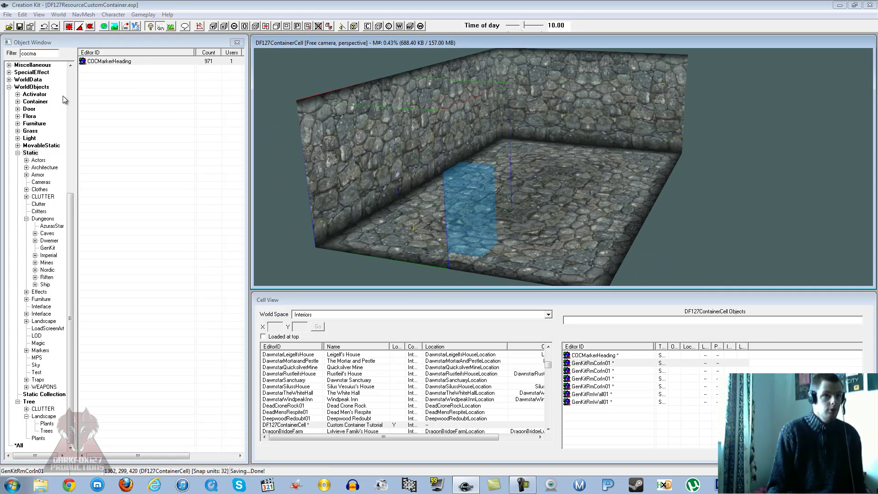
left_click_drag(72, 188, 70, 123)
middle_click_drag(377, 146, 442, 137, "shift")
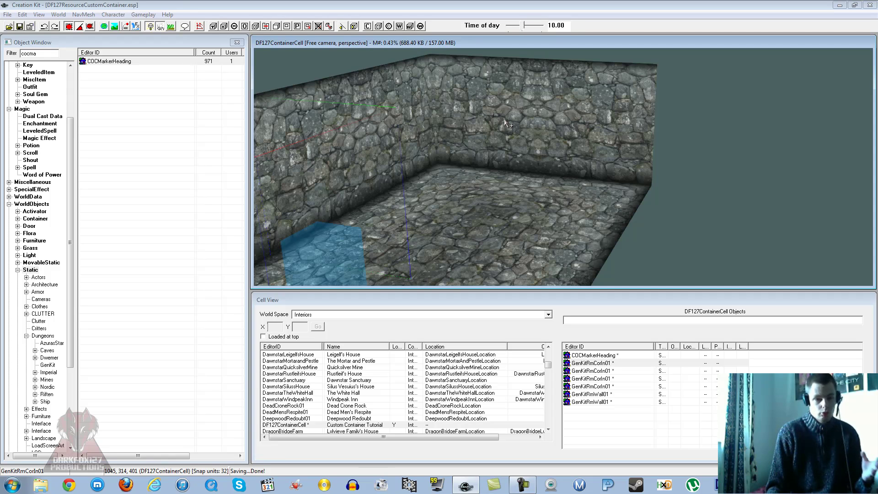
middle_click_drag(509, 126, 531, 123)
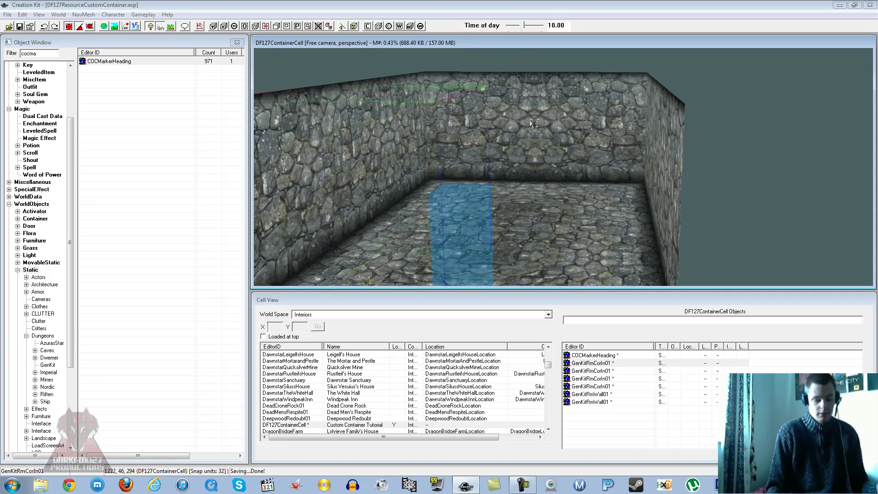
middle_click_drag(530, 123, 512, 137, "shift")
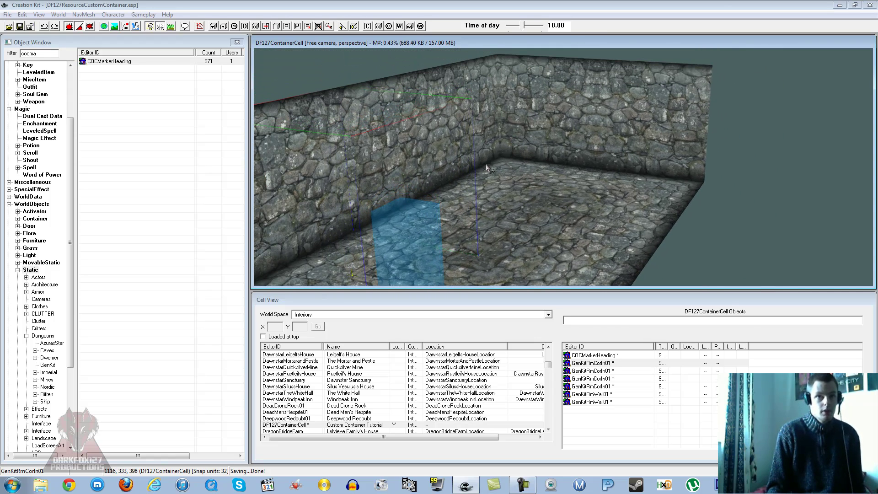
Filter the static objects by "shelf" and place NobleWallShelf01 at the stone wall in the container cell.
left_click(109, 88)
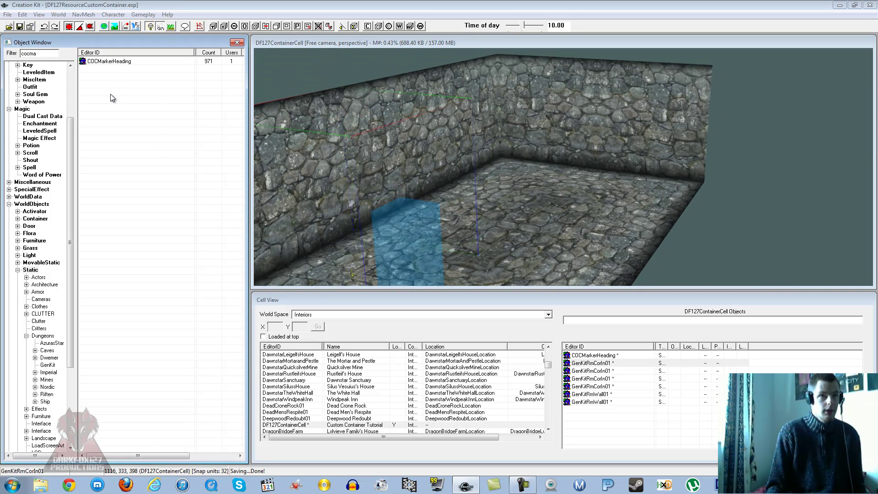
double_click(46, 55)
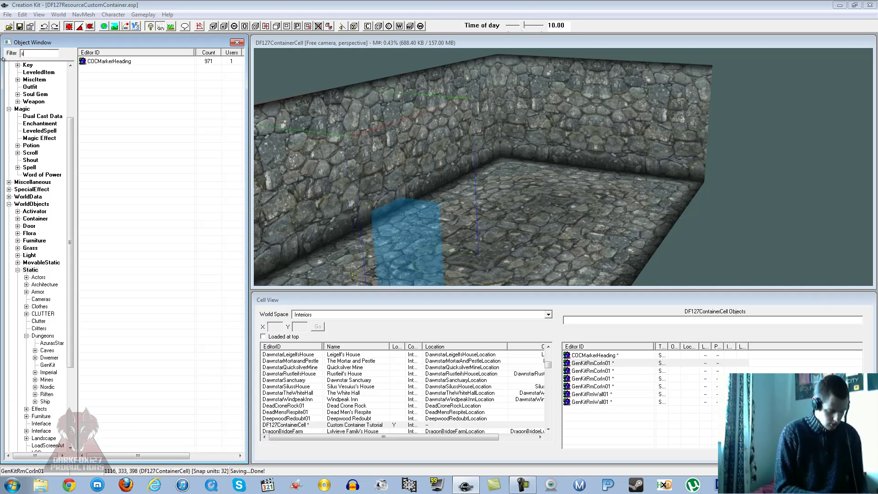
type("shelf")
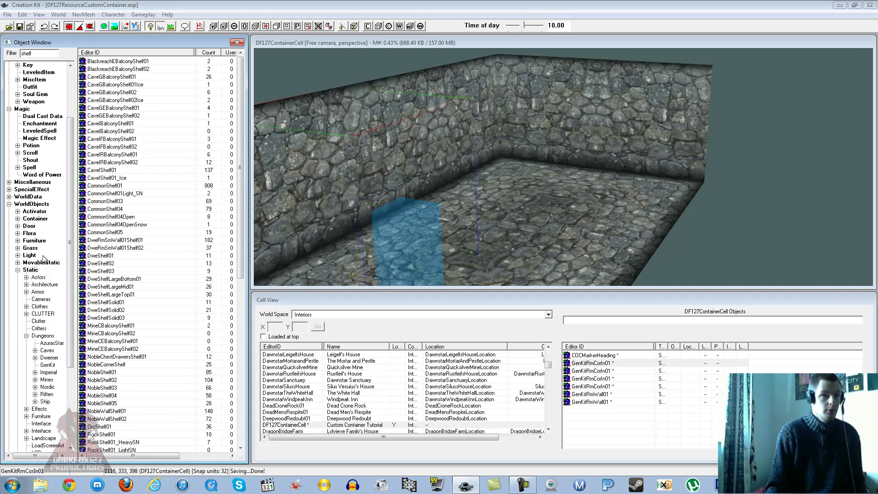
left_click(121, 219)
scroll(122, 218, "down", 5)
scroll(121, 218, "down", 7)
left_click(114, 155)
scroll(118, 142, "up", 1)
left_click_drag(114, 154, 563, 121)
Lower the wall shelf against the stone wall to a spot above the floor, and toggle grid and angle snapping.
middle_click_drag(563, 121, 515, 129, "shift")
scroll(531, 142, "up", 5)
scroll(528, 146, "down", 4)
right_click_drag(514, 130, 429, 131)
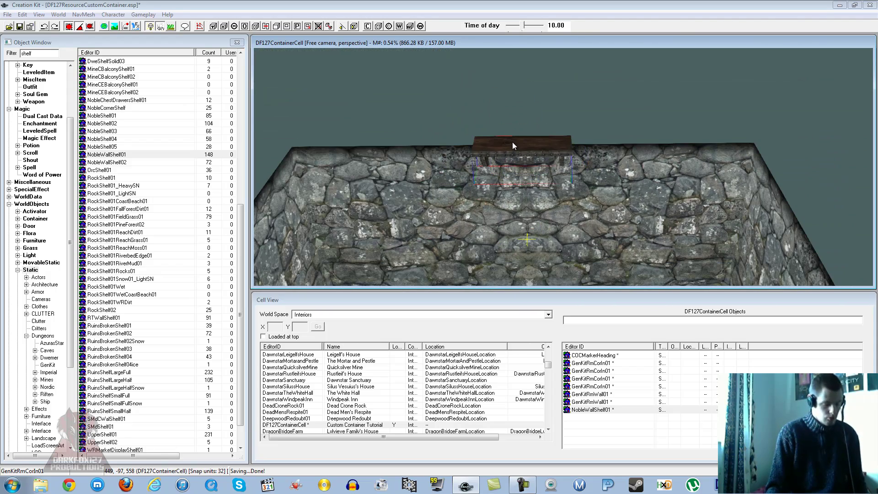
left_click_drag(513, 141, 515, 268)
middle_click_drag(514, 267, 506, 152)
scroll(514, 176, "up", 4)
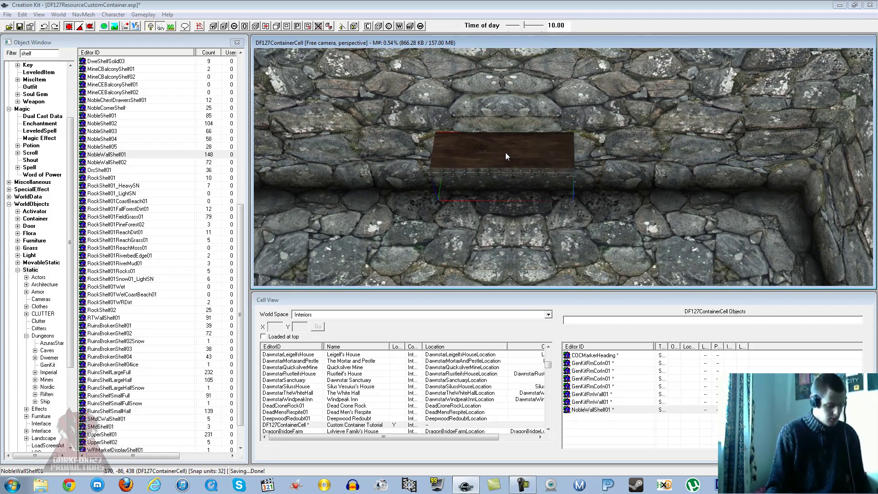
key("q")
key("ctrl+q")
left_click_drag(506, 155, 506, 143)
middle_click_drag(506, 143, 534, 110, "shift")
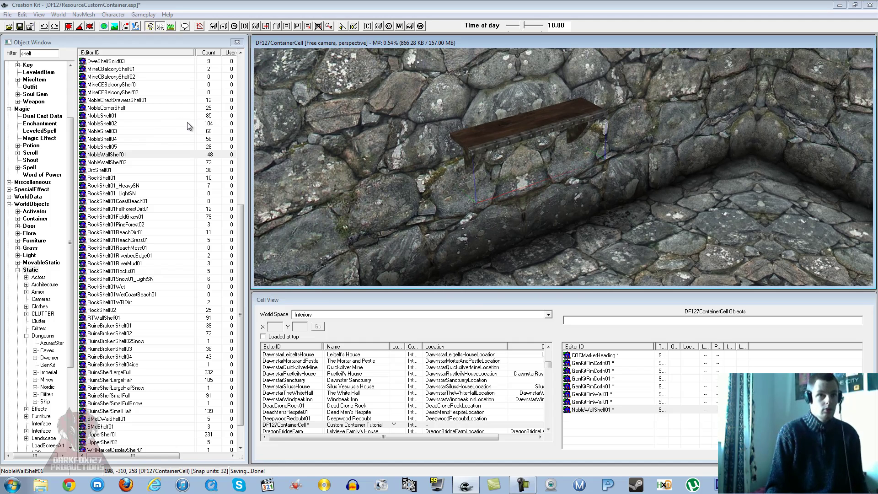
Filter the potions by "restore" and place RestoreHealth02 at the left end of the wall shelf.
left_click_drag(70, 148, 70, 105)
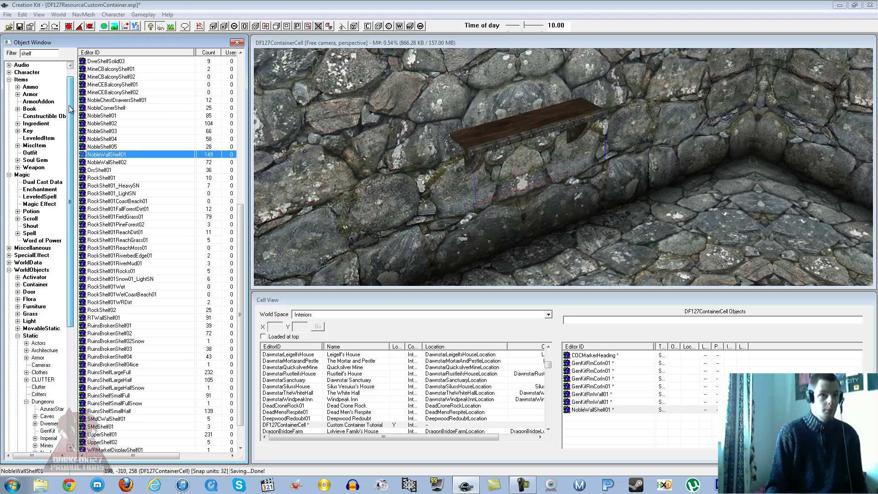
left_click(9, 80)
left_click(33, 125)
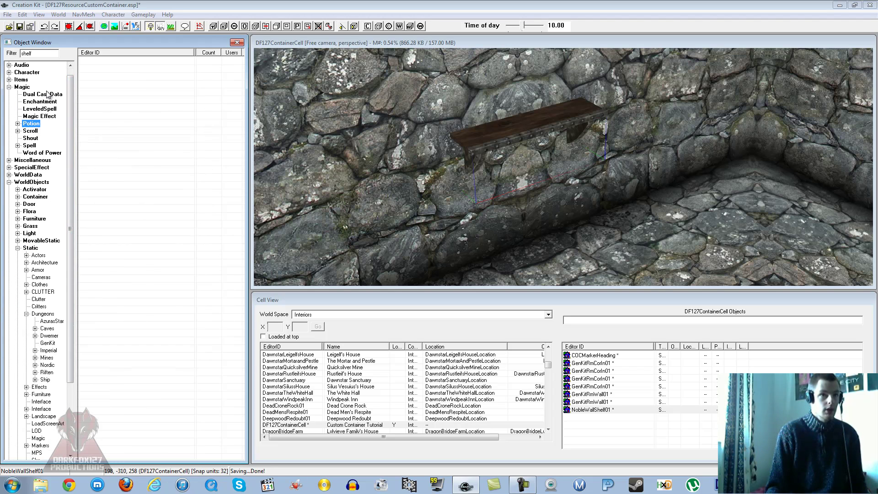
left_click(46, 53)
key("BackSpace")
key("BackSpace")
key("BackSpace")
key("BackSpace")
key("BackSpace")
type("restore")
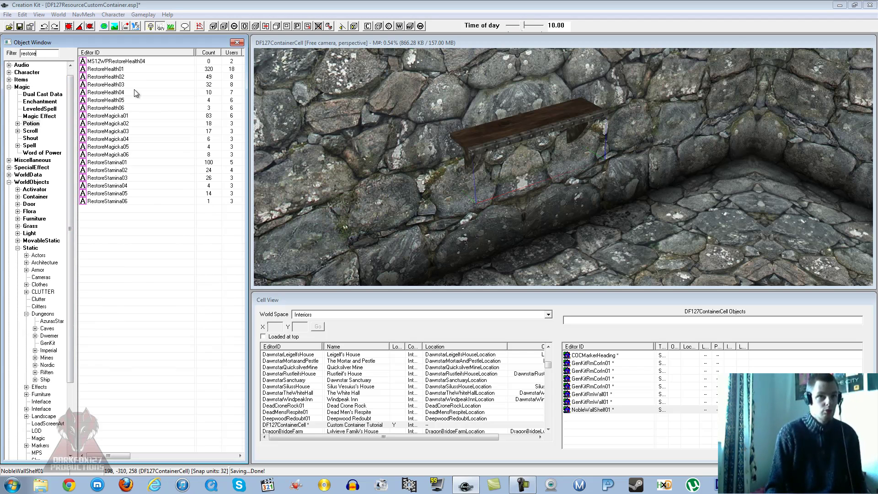
left_click_drag(136, 78, 478, 142)
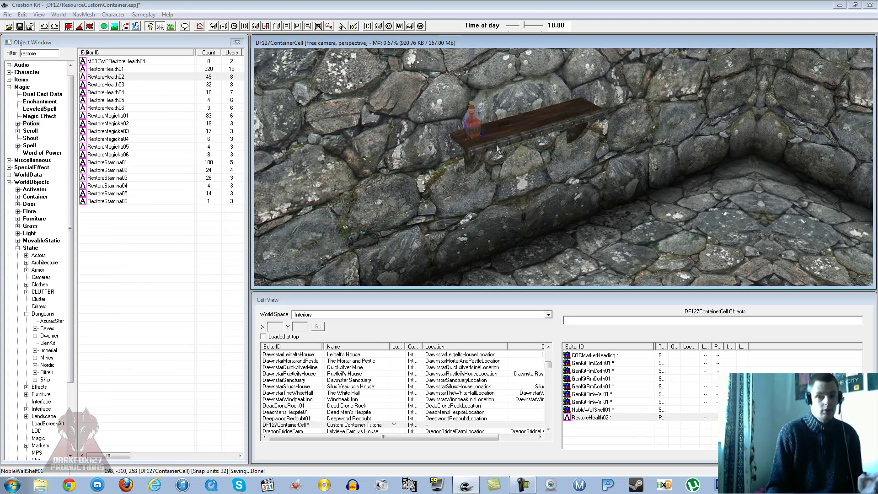
Drop the health potion onto the shelf's surface and fine-tune its position near the shelf's left end.
key("f")
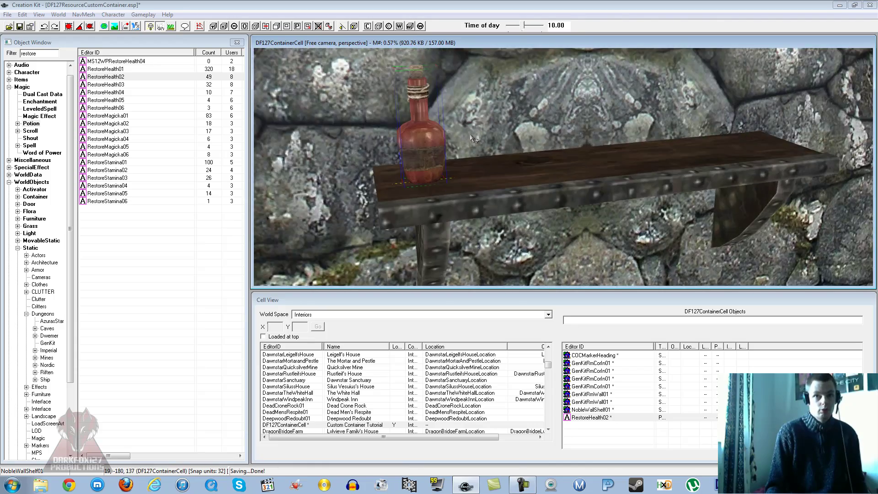
scroll(459, 146, "down", 5)
scroll(461, 158, "up", 3)
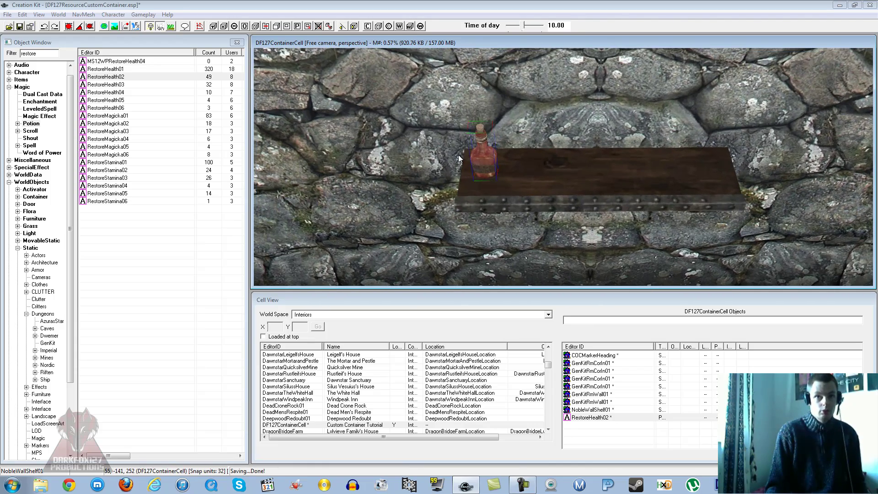
left_click_drag(478, 157, 479, 160)
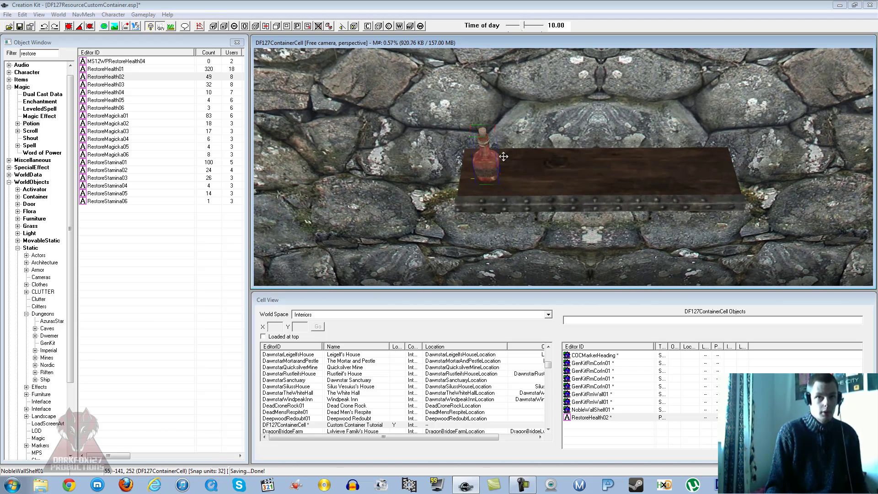
middle_click_drag(485, 162, 502, 154, "shift")
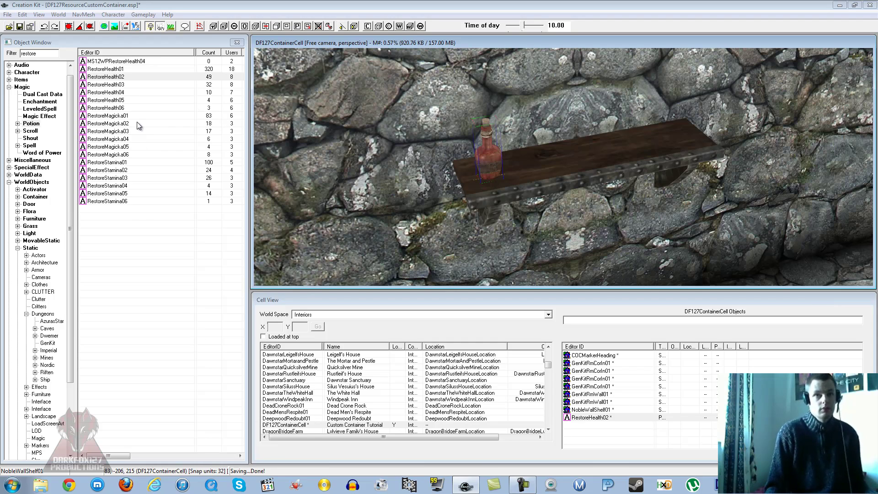
mouse_move(479, 158)
middle_mouse_down()
mouse_move(505, 153)
mouse_move(491, 154)
middle_mouse_up()
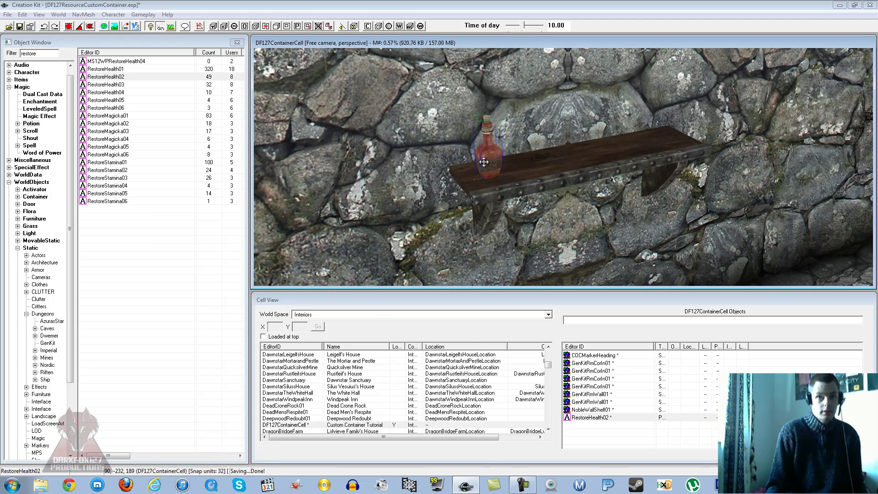
Attach the defaultBlockActivation script to the potion reference on the shelf, dismissing all missing-script warnings.
double_click(484, 162)
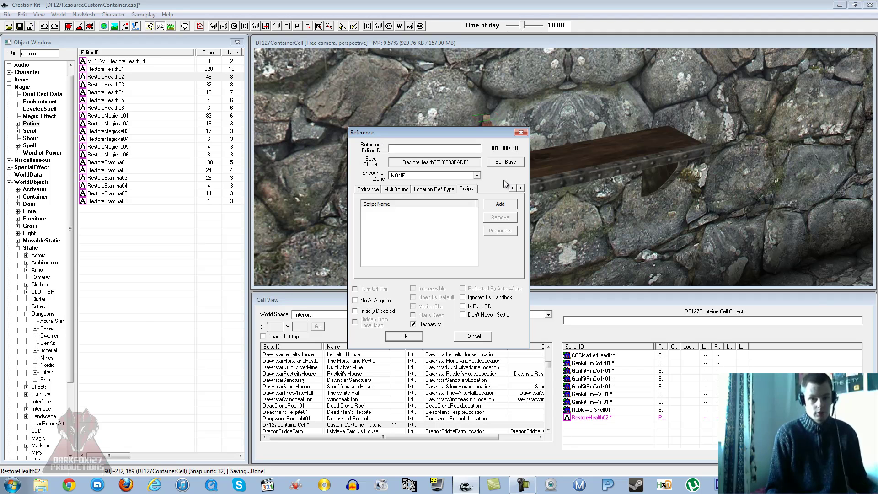
left_click(493, 203)
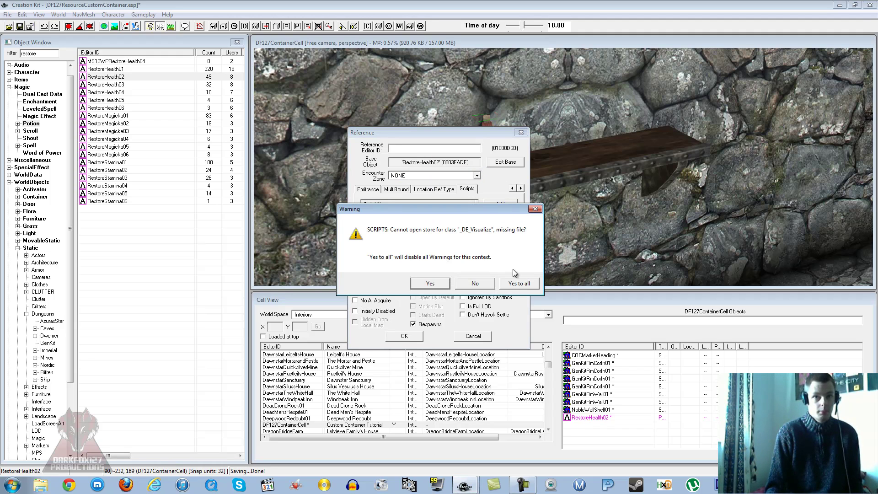
left_click(515, 283)
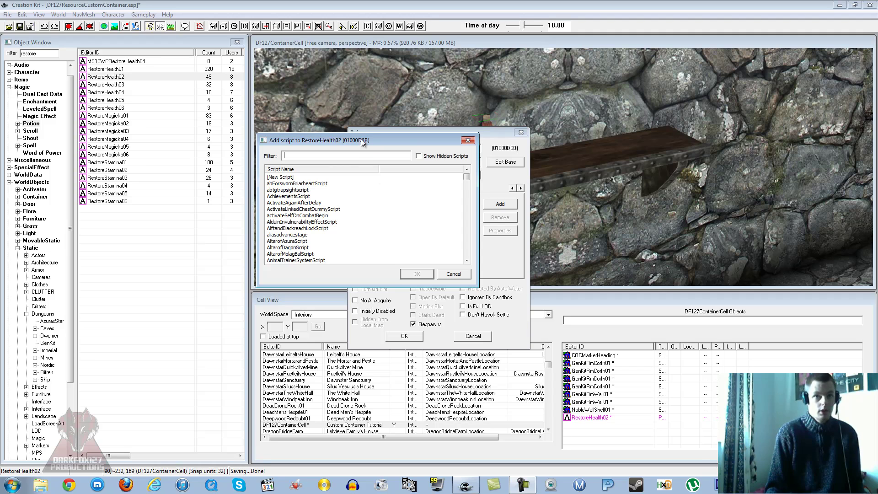
left_click_drag(355, 134, 354, 135)
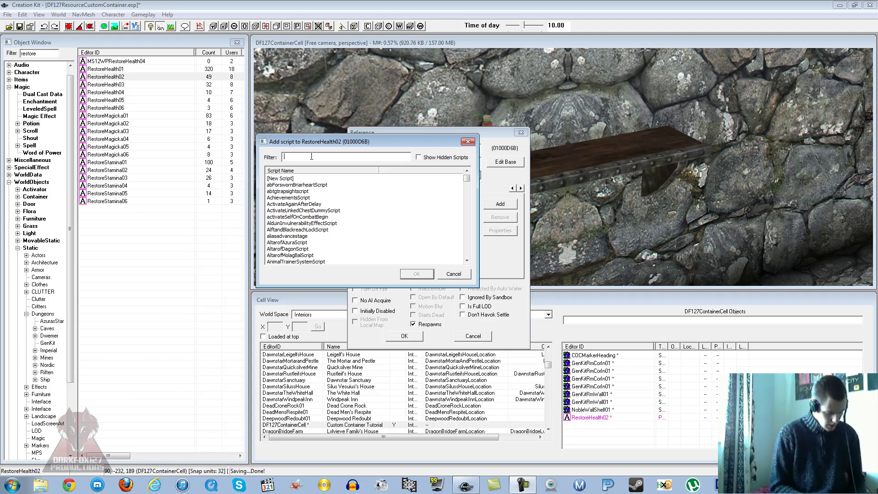
type("defaultb")
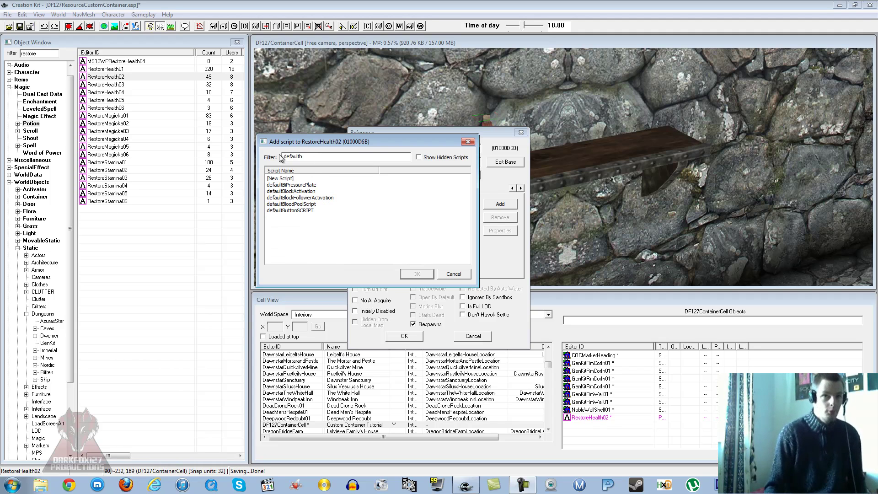
left_click(275, 198)
left_click(276, 191)
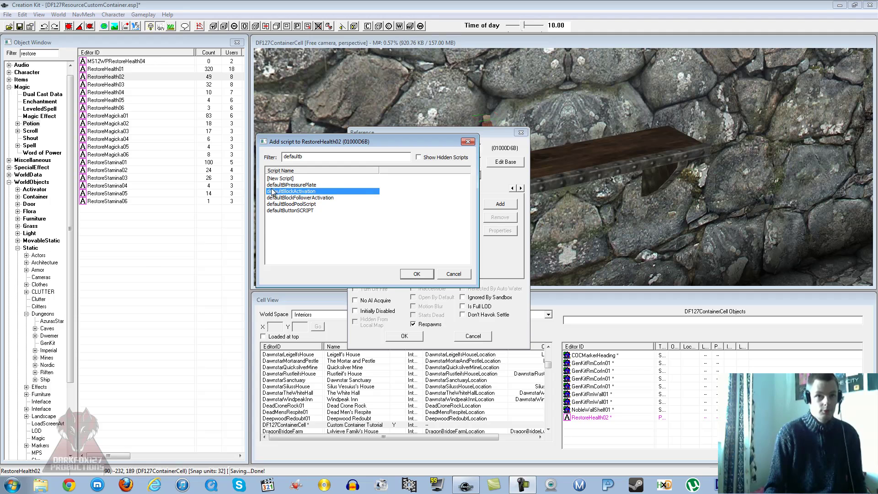
left_click(417, 274)
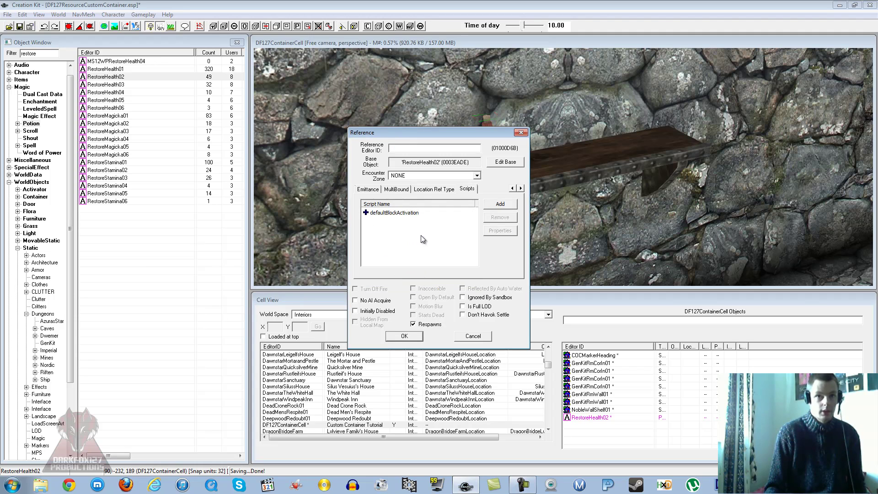
Attach the defaultDisableHavokOnLoad script to the same potion reference, finding it with the filter "havok".
key("Return")
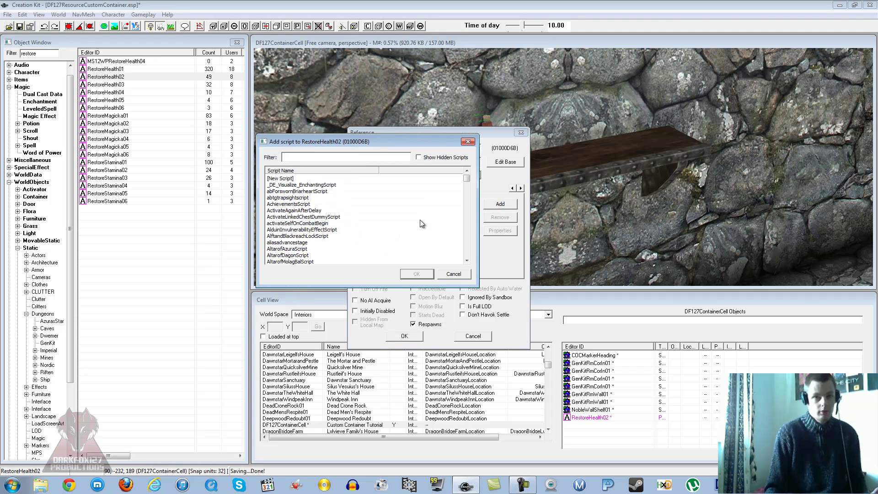
type("havok")
left_click(282, 192)
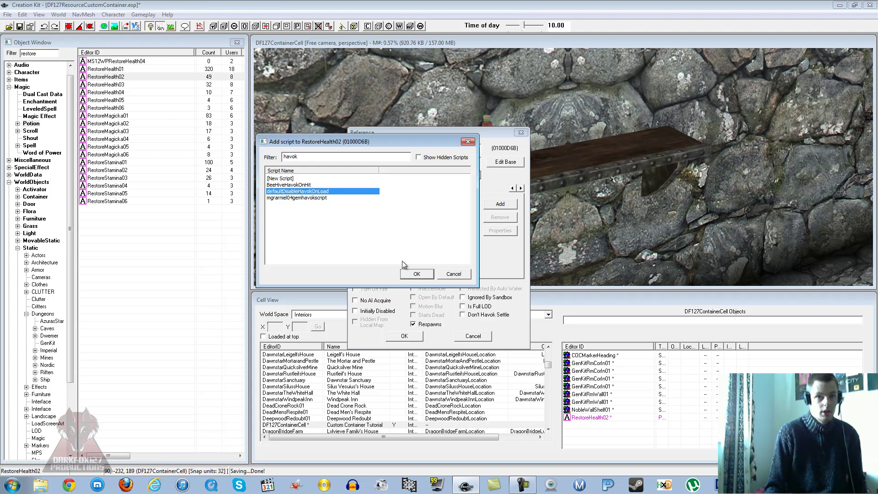
left_click(412, 274)
Override the havokOnActivate and havokOnHit properties of the potion's defaultDisableHavokOnLoad script, leaving both values unchecked.
left_click(392, 214)
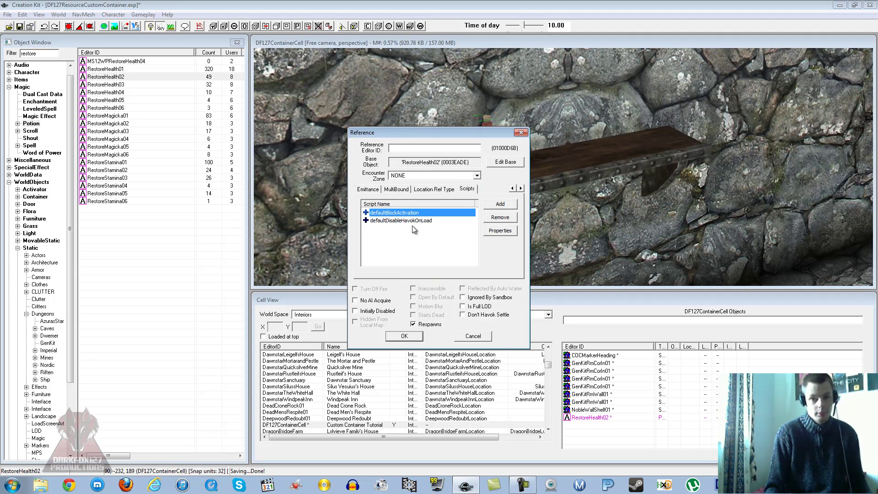
left_click(399, 221)
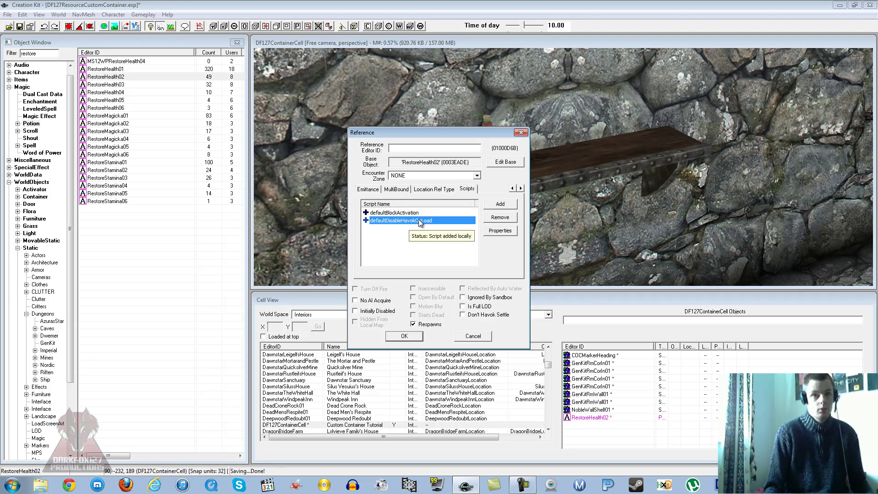
left_click(500, 230)
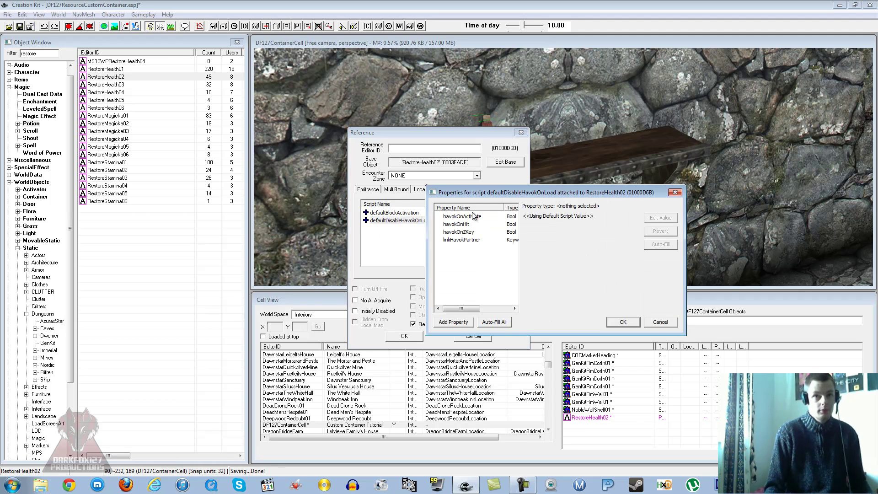
left_click(471, 217)
left_click(659, 219)
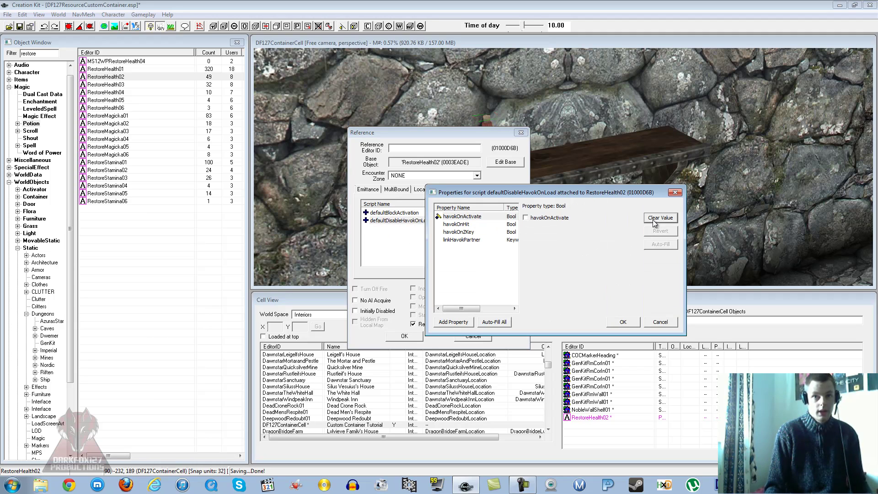
left_click(480, 224)
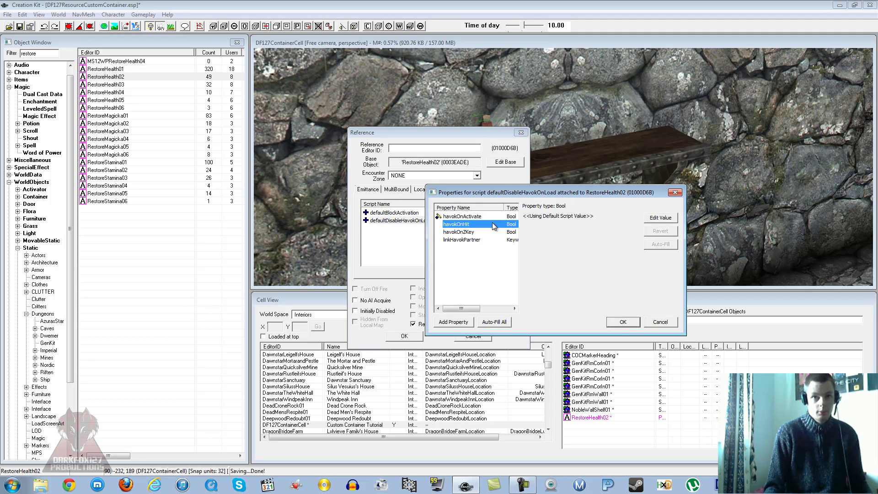
left_click(663, 222)
left_click(490, 216)
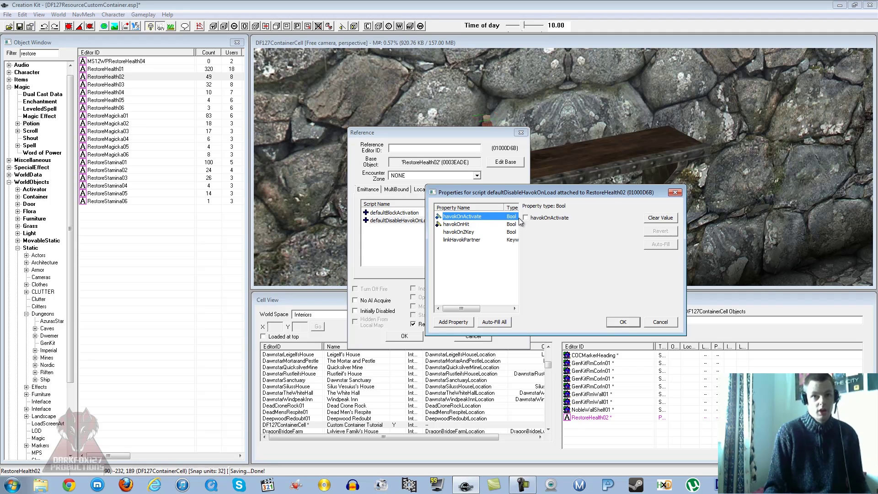
left_click(493, 225)
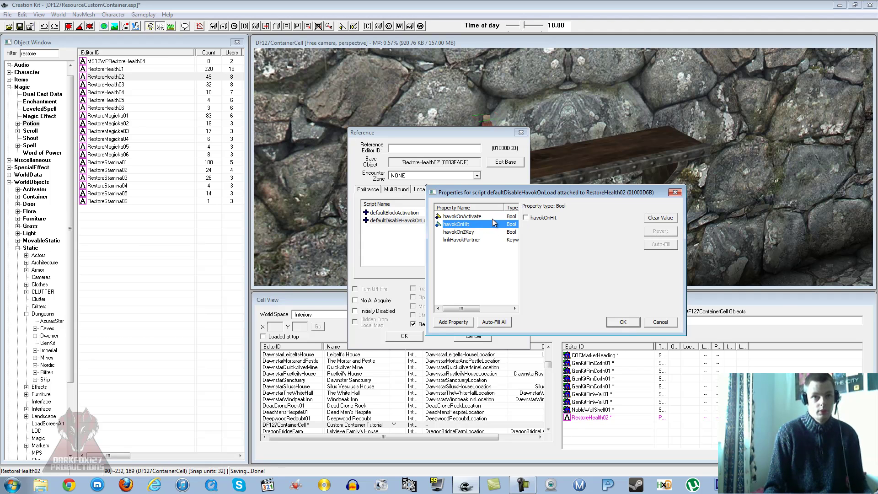
left_click(619, 324)
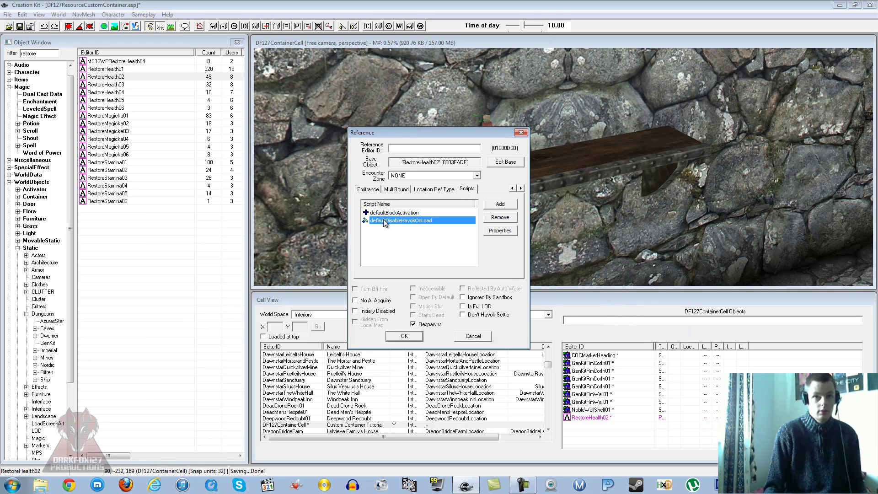
Enable Don't Havok Settle for the potion reference and apply its settings.
left_click(428, 235)
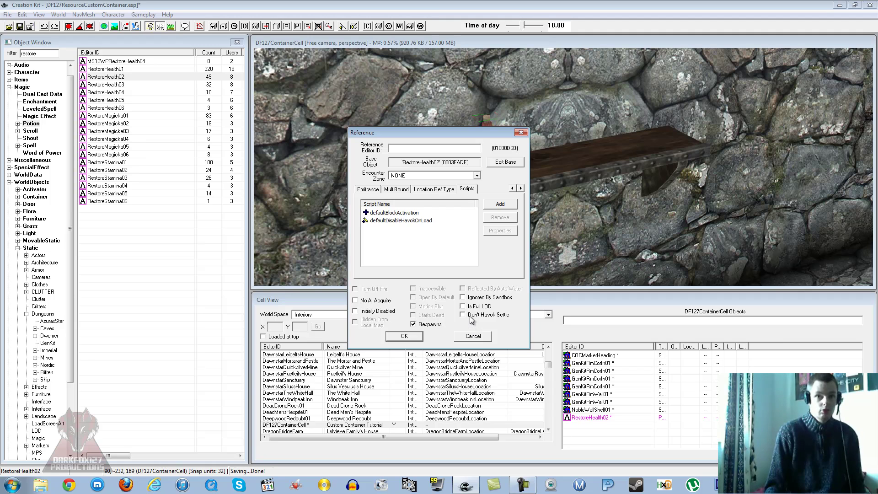
left_click(414, 339)
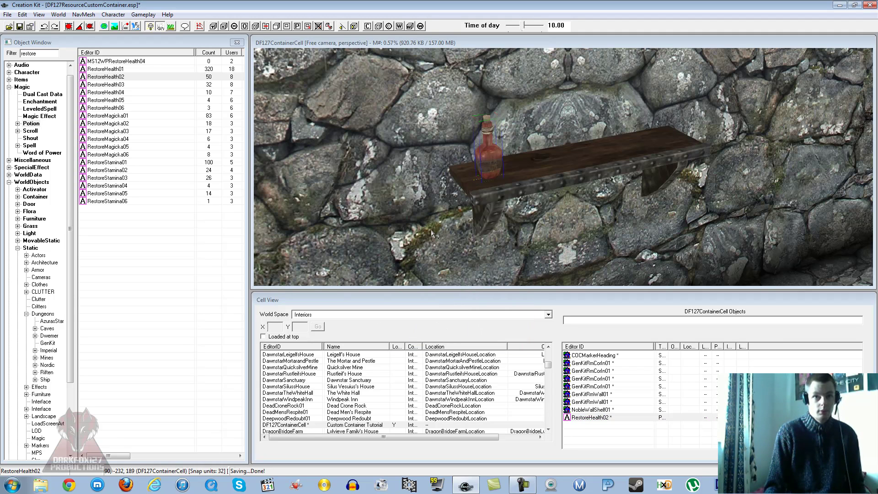
Duplicate the health potion nine times, spreading the copies in two staggered, varied rows along the wall shelf.
scroll(462, 160, "up", 5)
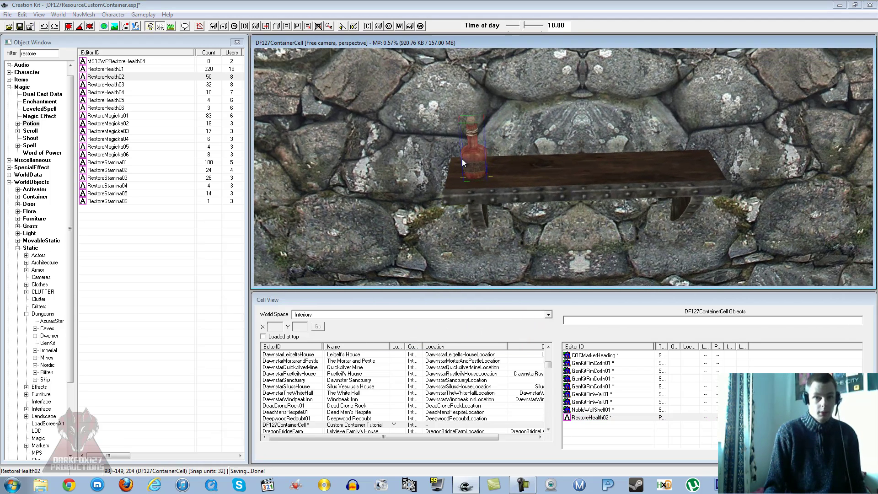
key("ctrl+d")
left_click_drag(464, 160, 476, 159)
middle_click_drag(476, 159, 494, 188, "shift")
left_click_drag(498, 178, 574, 146)
key("ctrl+d")
key("ctrl+d")
key("ctrl+d")
key("ctrl+d")
key("ctrl+d")
right_click_drag(575, 147, 591, 154)
key("ctrl+d")
left_click_drag(591, 154, 658, 122)
key("ctrl+d")
Add three more potion copies at the shelf's right end, two at the front and one at the back.
key("ctrl+d")
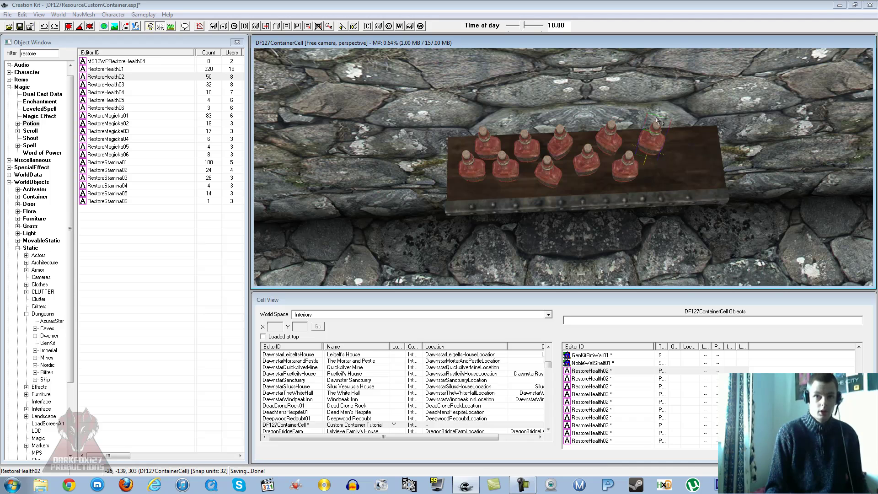
key("ctrl+d")
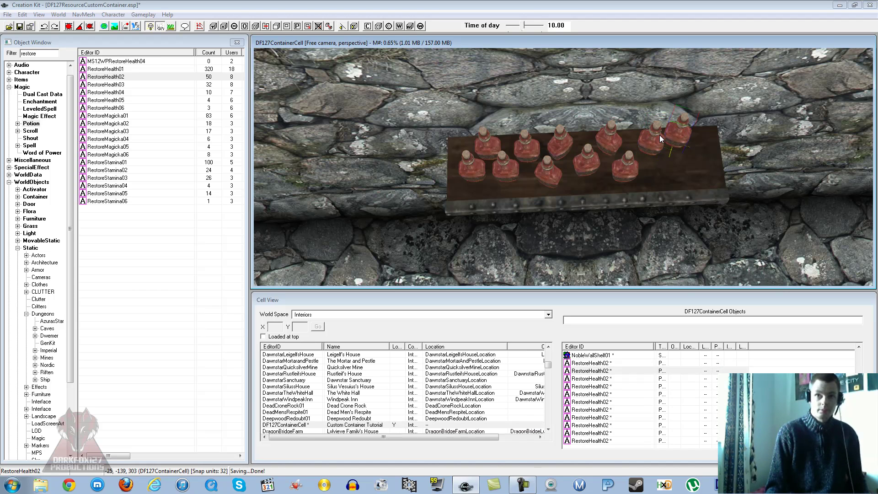
left_click_drag(663, 136, 685, 159)
key("ctrl+d")
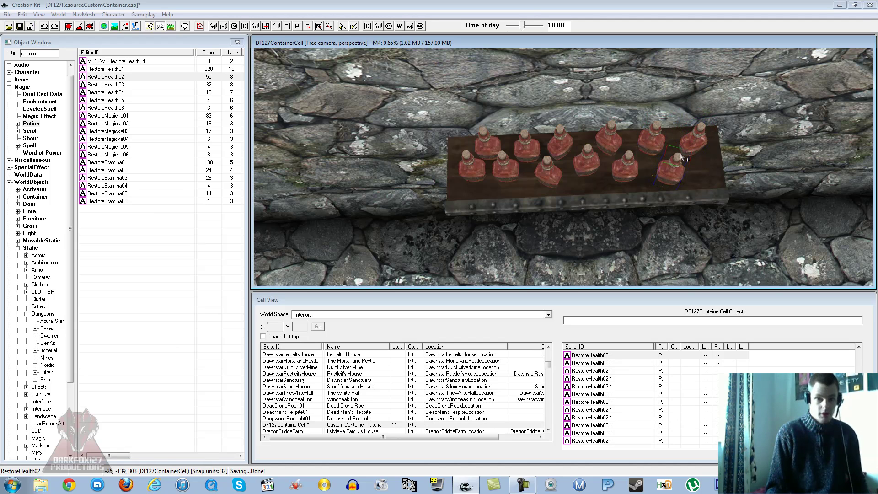
key("ctrl+d")
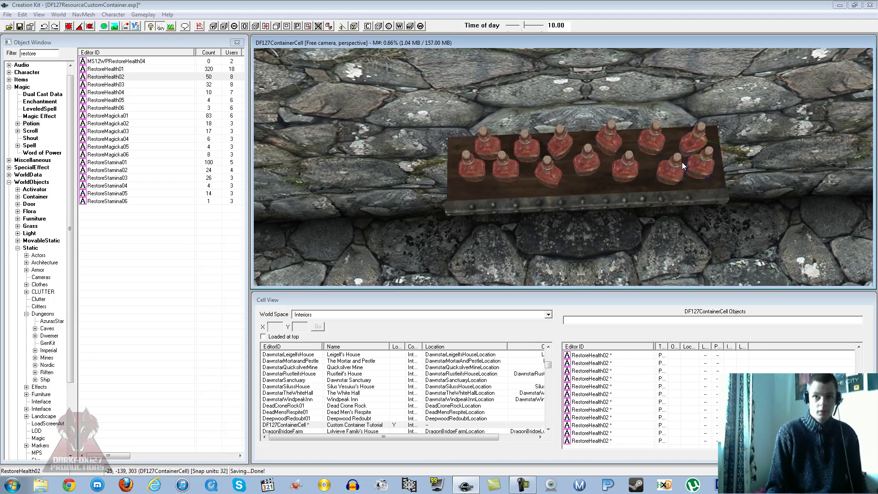
Replace only the selected front potion at the shelf's right end with RestoreHealth04 using Search & Replace.
key("ctrl+f")
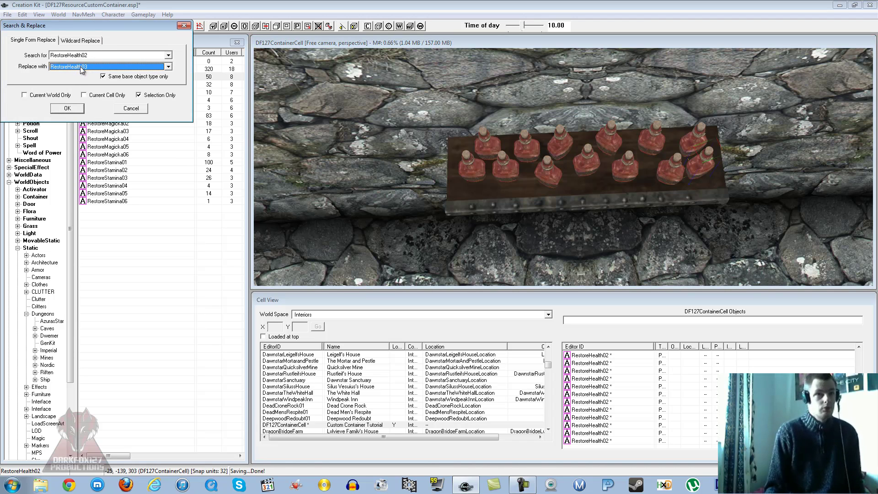
left_click(75, 111)
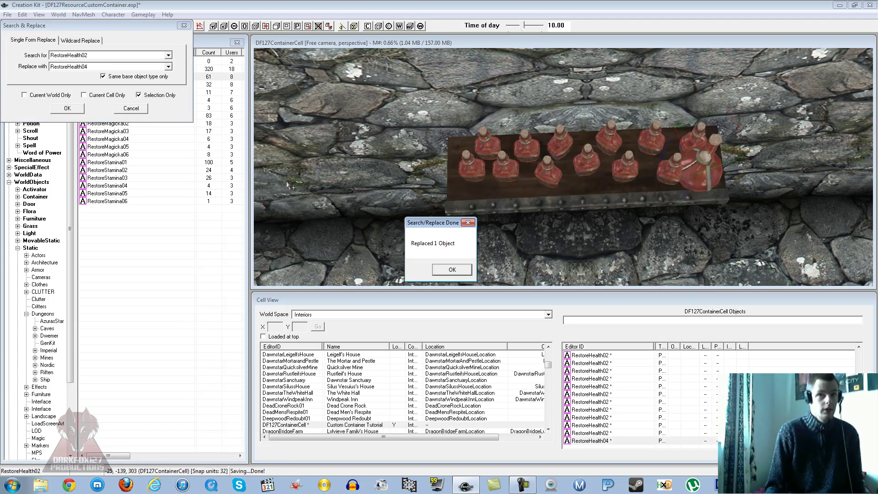
left_click(453, 272)
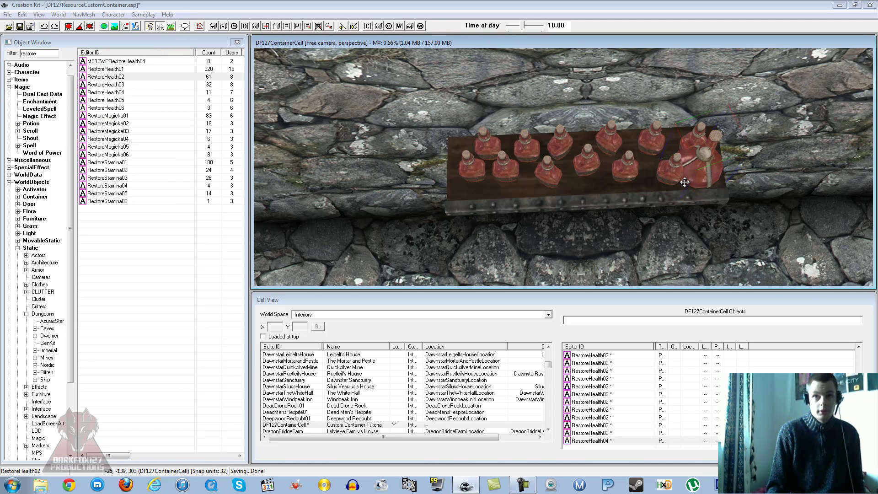
From the top view, delete the rear potion overlapping the large bottle and shift its left neighbour slightly to the right.
key("t")
left_click(695, 149)
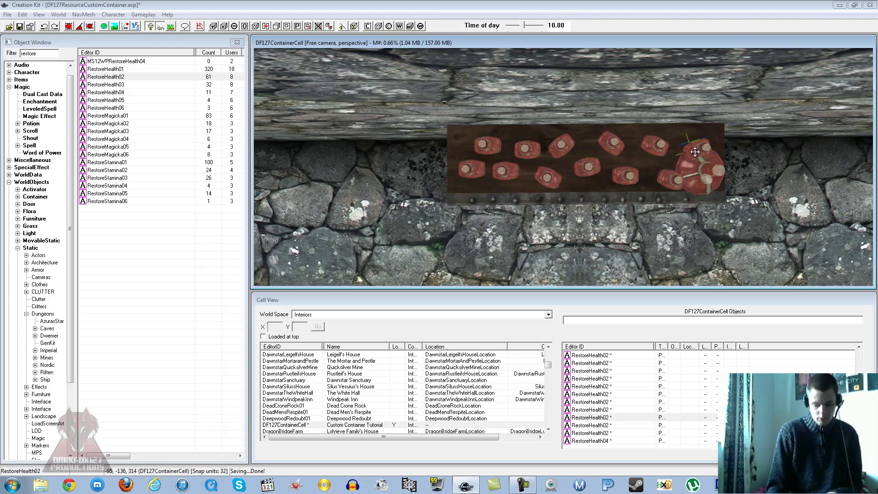
left_click_drag(697, 149, 657, 145)
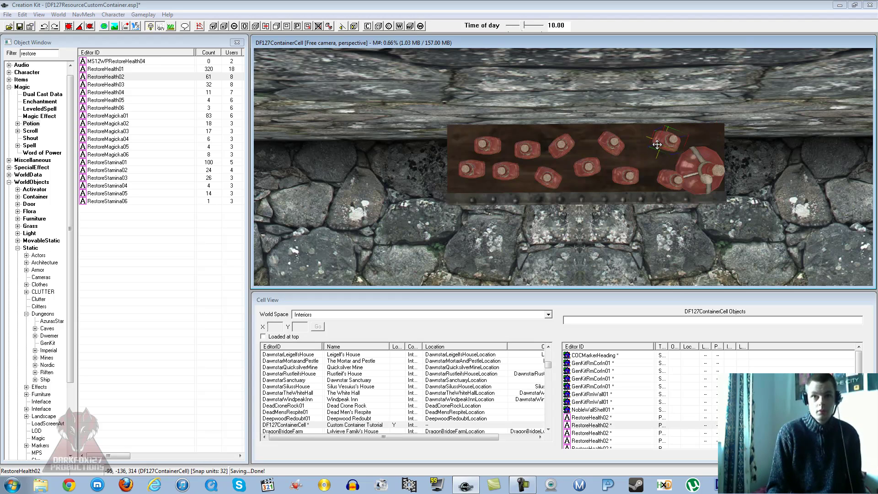
Replace only the selected rear RestoreHealth02 potion beside the large bottle with RestoreMagicka03 using Search & Replace.
key("ctrl+f")
key("Up")
key("Down")
key("Down")
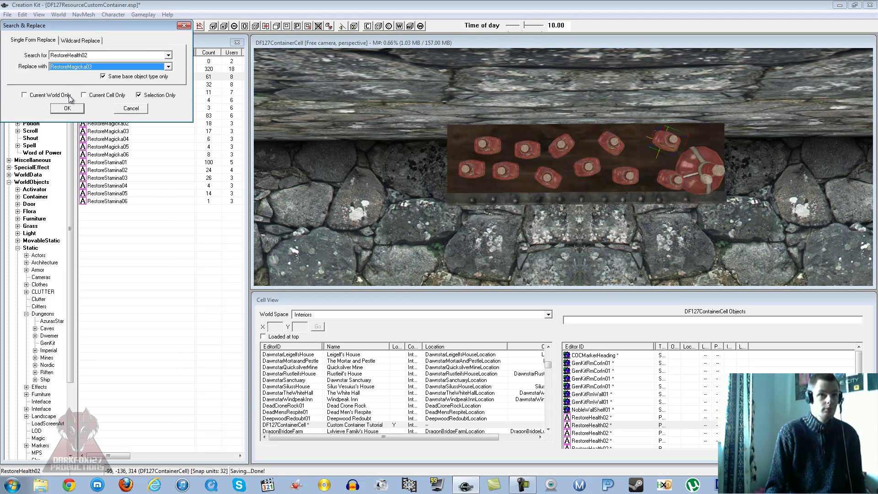
left_click(69, 108)
left_click(447, 268)
middle_click_drag(455, 211, 458, 192, "shift")
middle_click_drag(517, 157, 516, 153, "shift")
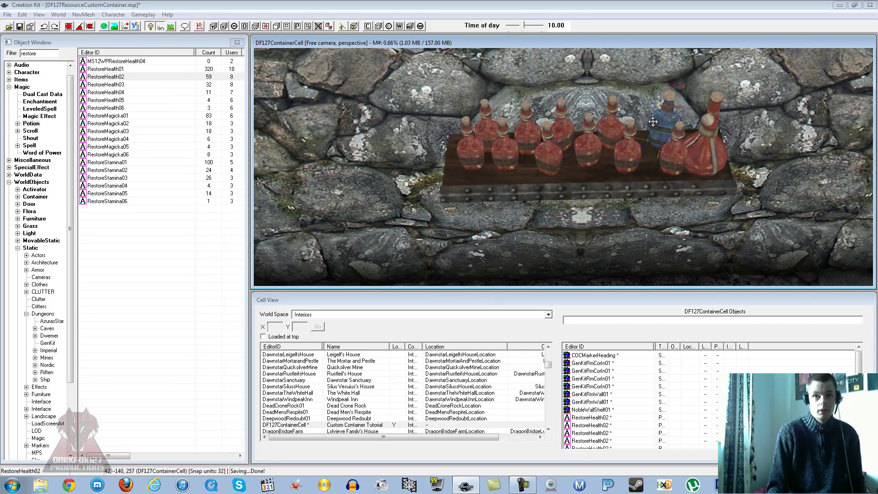
mouse_move(654, 122)
left_mouse_down()
mouse_move(633, 111)
mouse_move(647, 108)
left_mouse_up()
Check the attached scripts and havok setting in a duplicated potion's reference, closing it without changes.
scroll(647, 108, "down", 5)
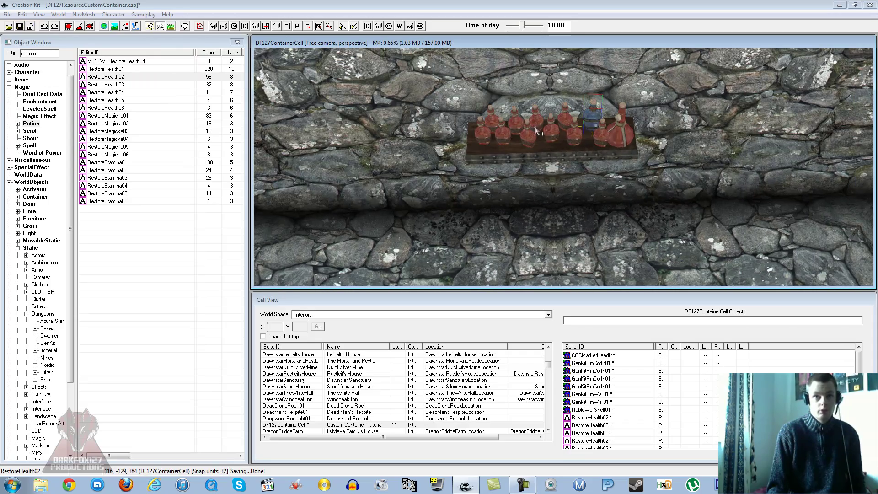
middle_click_drag(536, 138, 551, 122, "shift")
left_click(554, 130)
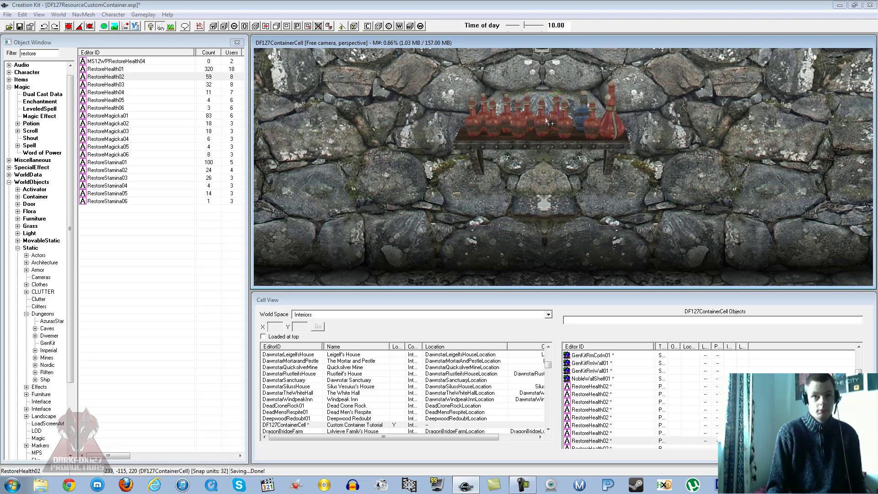
left_click(518, 122)
double_click(517, 122)
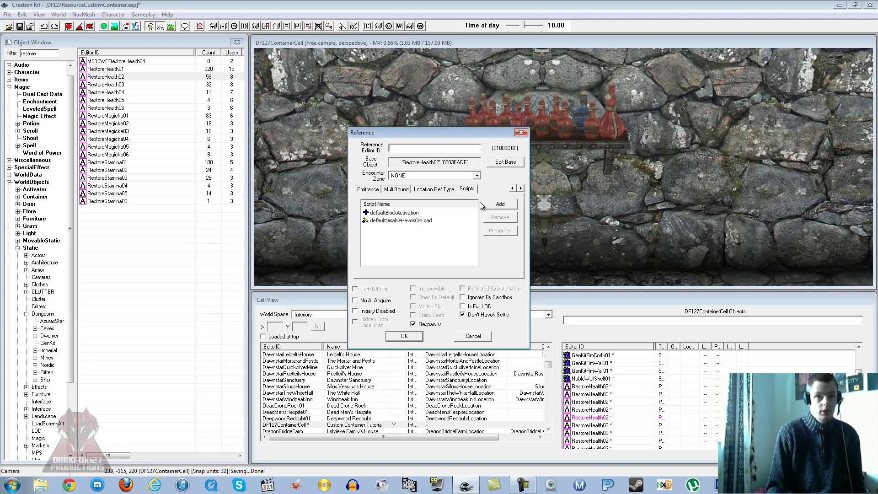
left_click(474, 335)
left_click(513, 201)
scroll(512, 202, "down", 5)
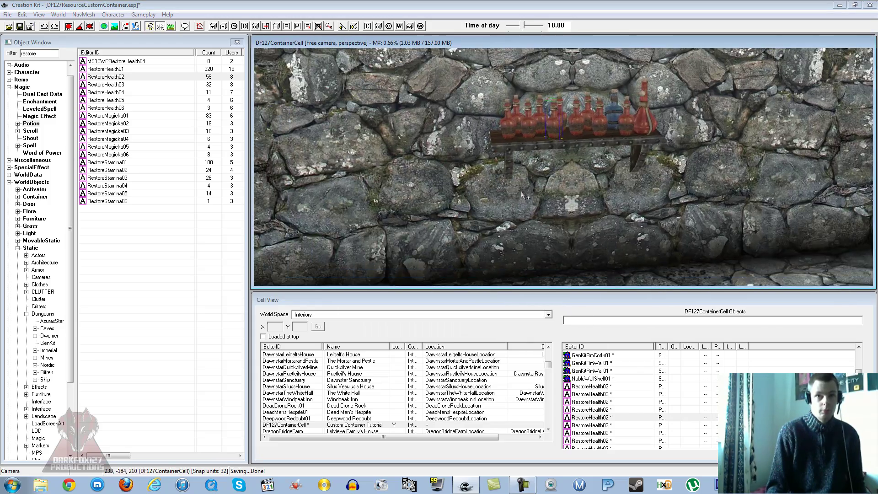
Select the NobleWallShelf01 shelf and create a box-shaped collision marker around the space beneath its board.
middle_click_drag(506, 185, 508, 177, "shift")
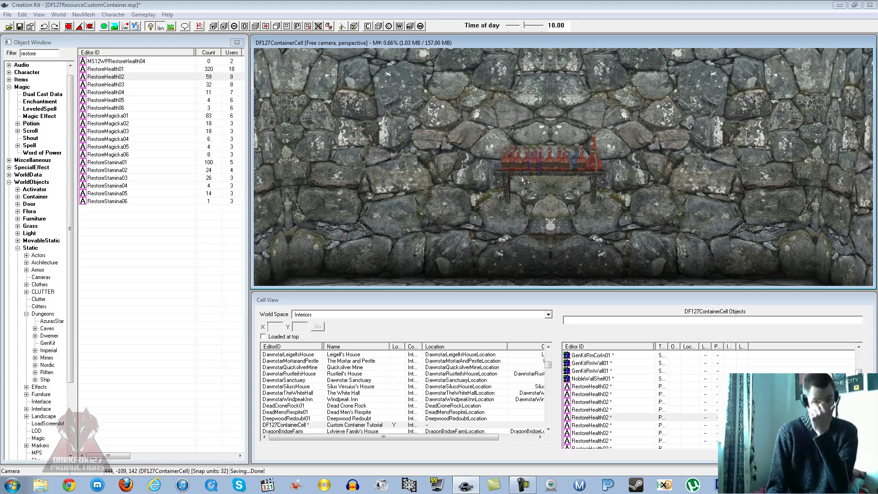
left_click(541, 173)
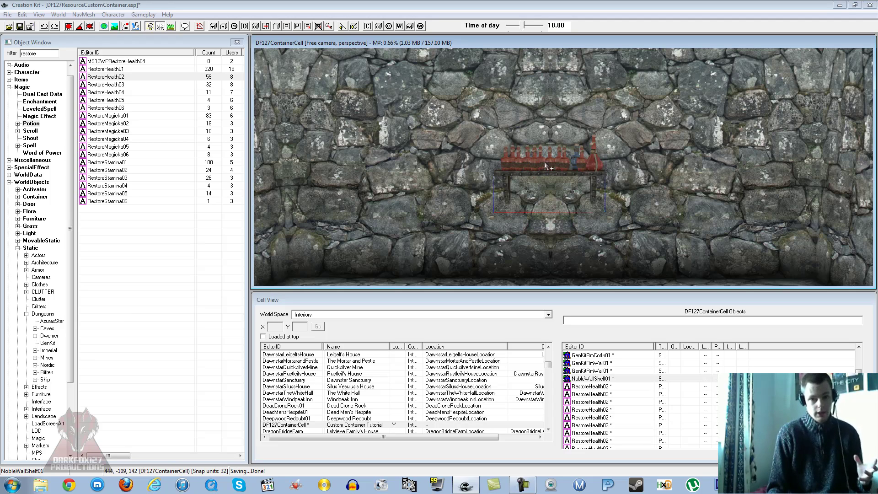
middle_click_drag(545, 168, 546, 163)
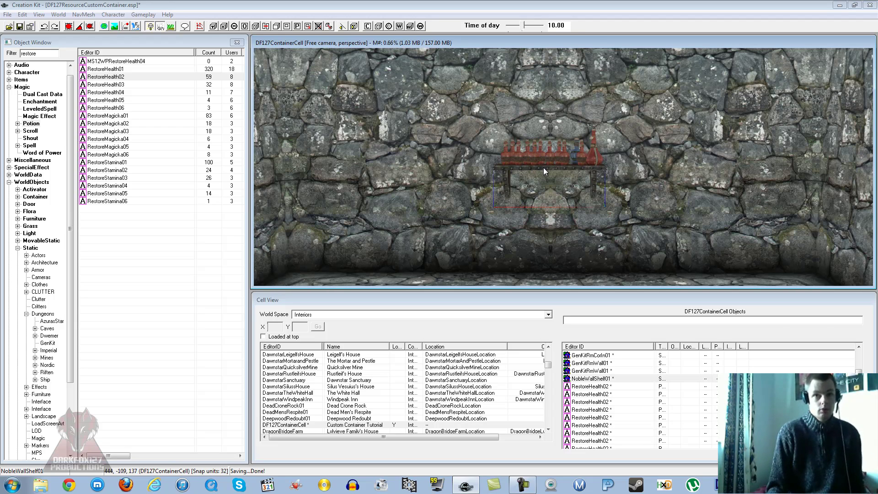
scroll(544, 170, "up", 5)
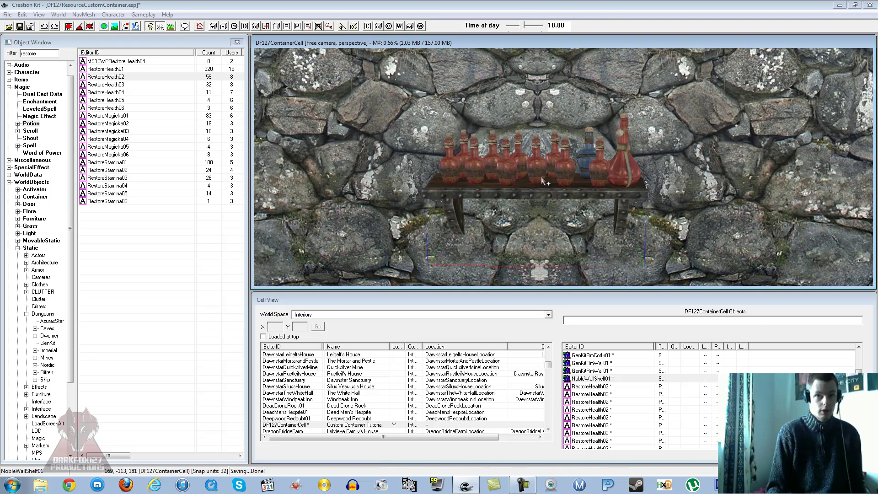
scroll(547, 179, "up", 1)
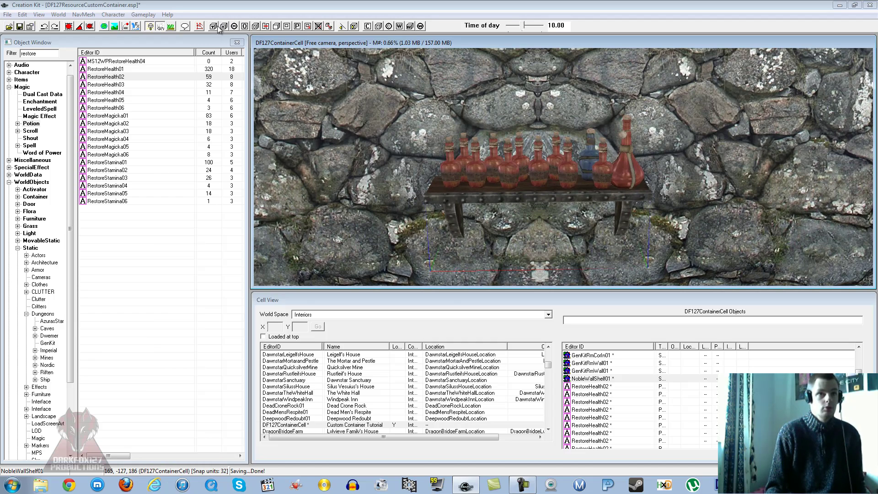
left_click(378, 26)
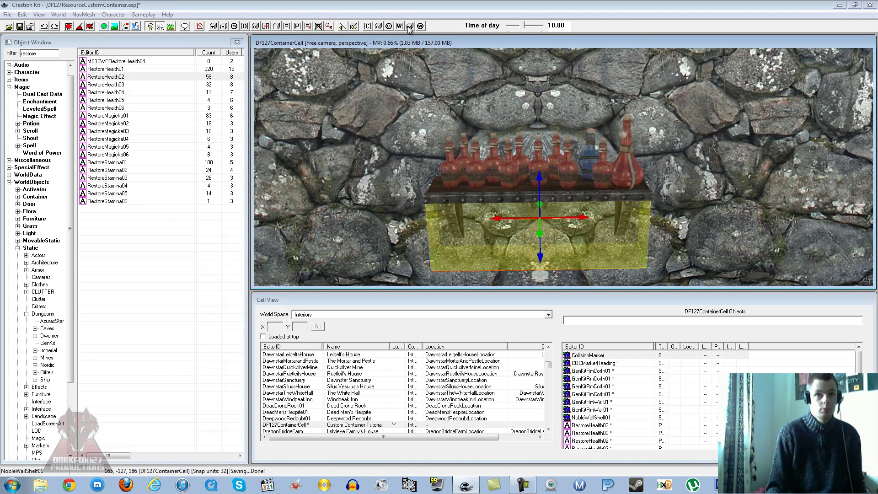
Inspect the collision box under the shelf from an angle, hiding the markers and showing them again.
left_click(554, 229)
middle_click_drag(554, 229, 576, 198, "shift")
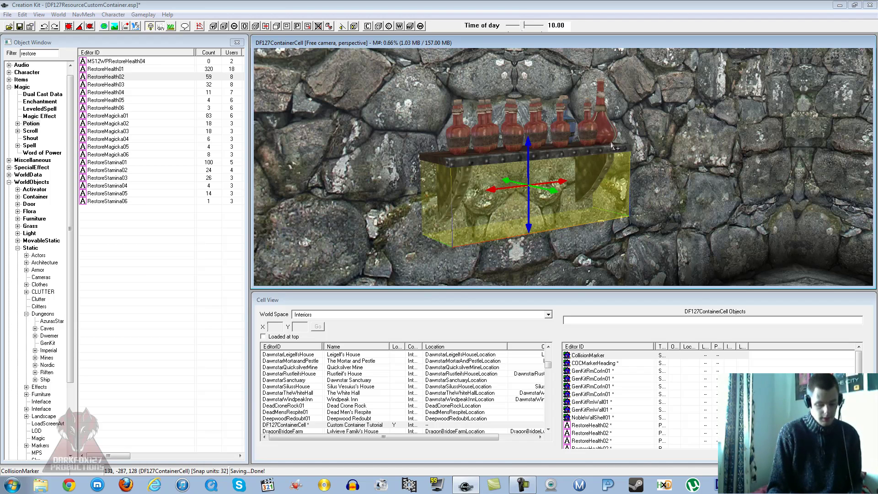
key("m")
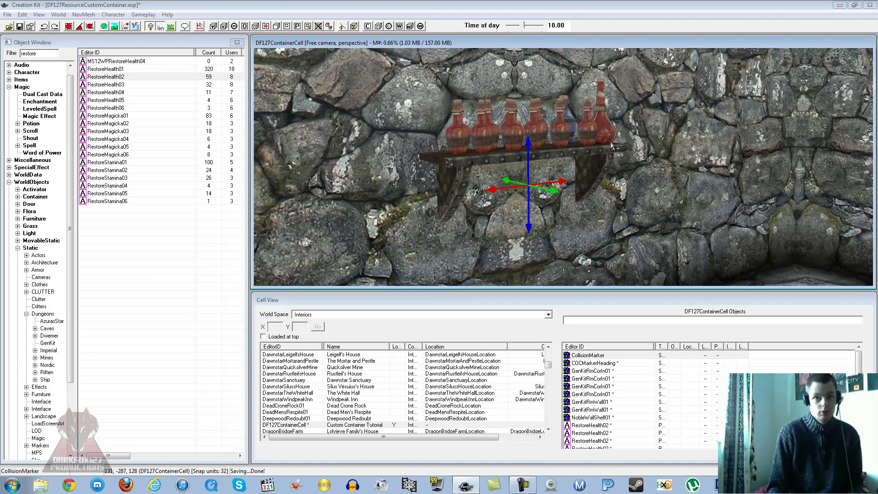
key("m")
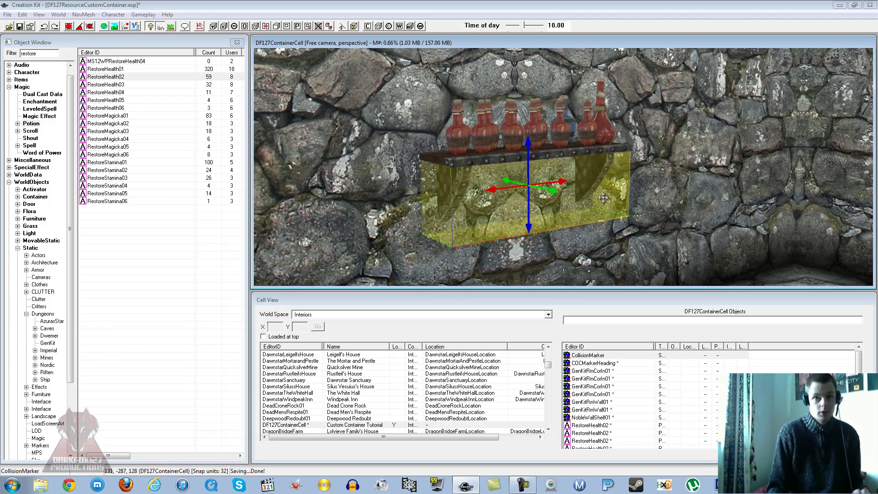
Extend the collision box outward from the wall past the shelf's front edge and raise its top above the potions.
middle_click_drag(603, 201, 600, 193, "shift")
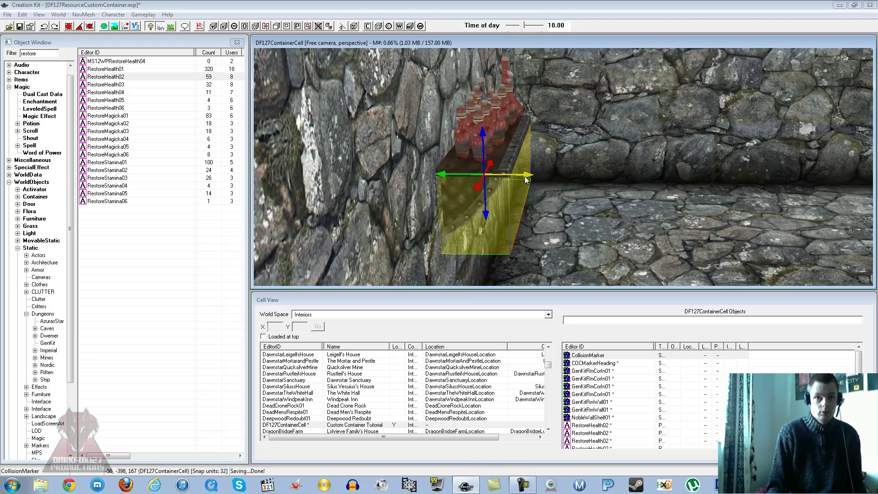
left_click_drag(526, 179, 541, 165)
middle_click_drag(541, 164, 543, 160, "shift")
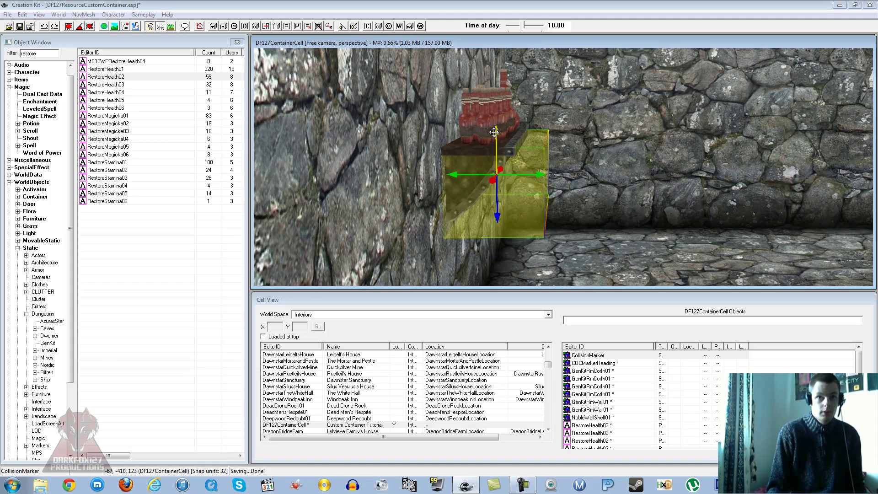
left_click_drag(494, 133, 495, 95)
middle_click_drag(494, 96, 443, 97, "shift")
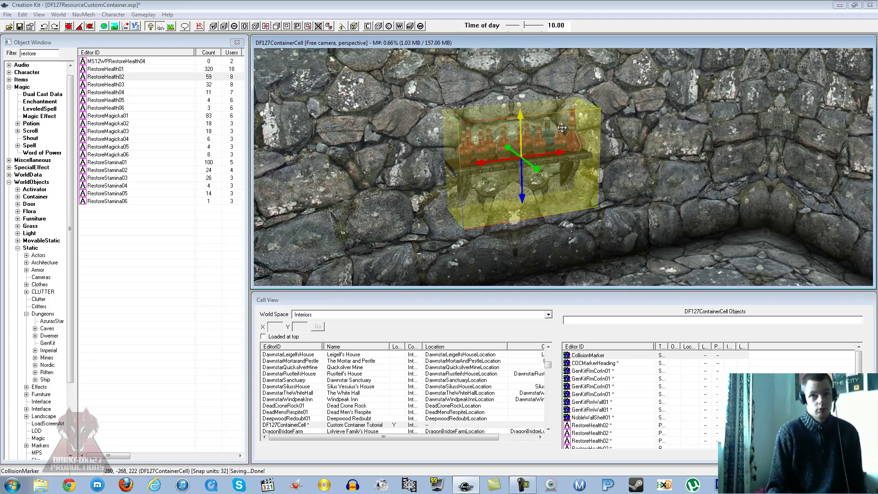
Push the collision box's front face slightly farther out from the wall, beyond the shelf's front edge.
middle_click_drag(563, 129, 592, 137, "shift")
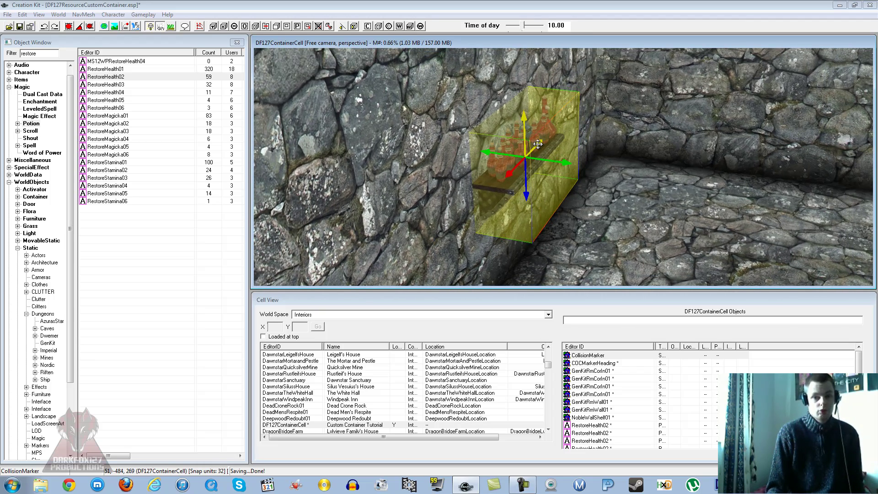
middle_click_drag(543, 140, 486, 174, "shift")
scroll(486, 169, "up", 8)
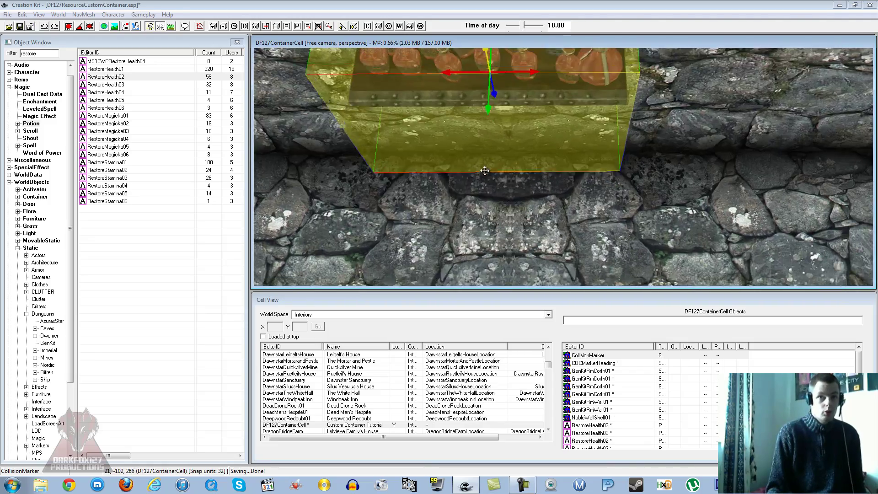
middle_click_drag(488, 140, 541, 72, "shift")
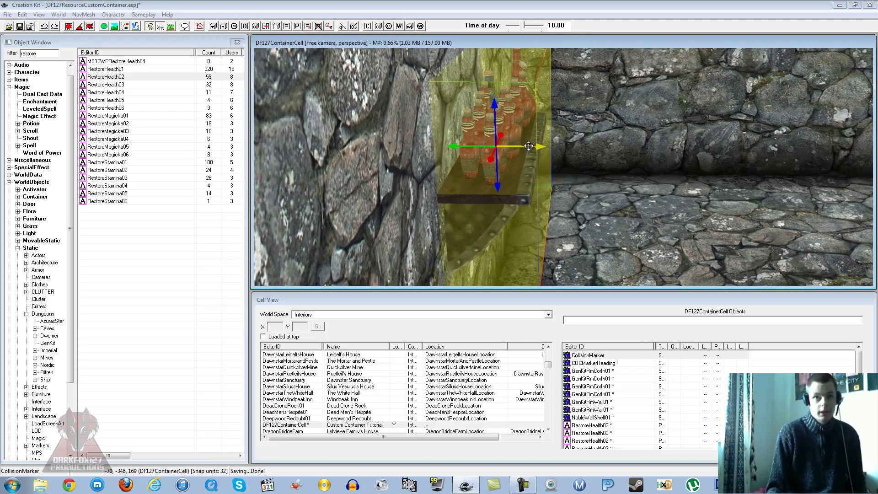
left_click_drag(539, 148, 539, 144)
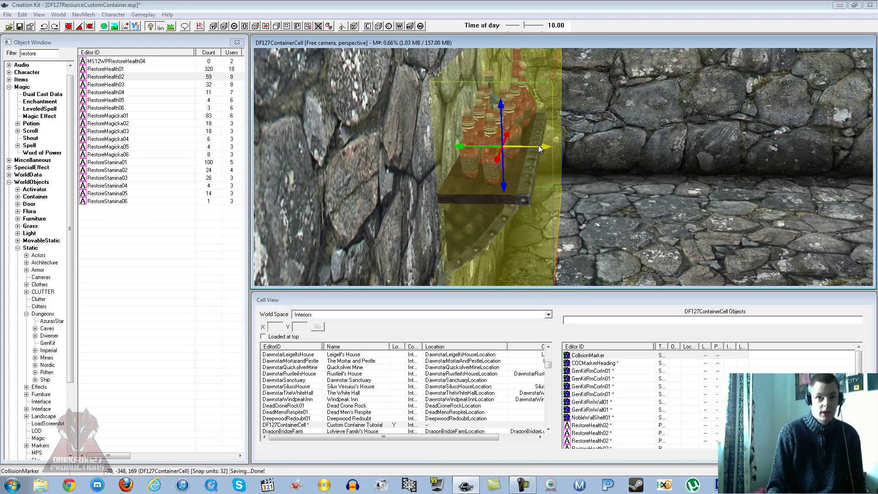
scroll(544, 137, "down", 2)
middle_click_drag(544, 138, 482, 148, "shift")
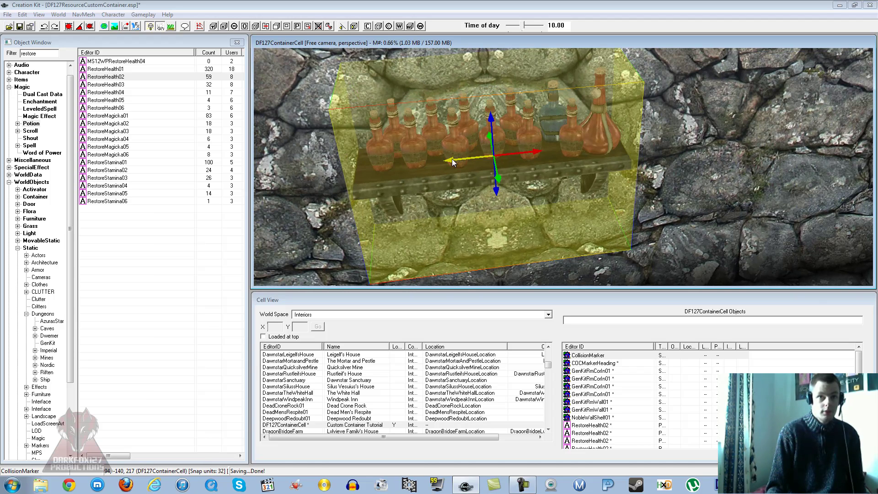
Widen the collision box slightly past both ends of the shelf and check its fit against the wall from several angles.
left_click_drag(452, 162, 452, 163)
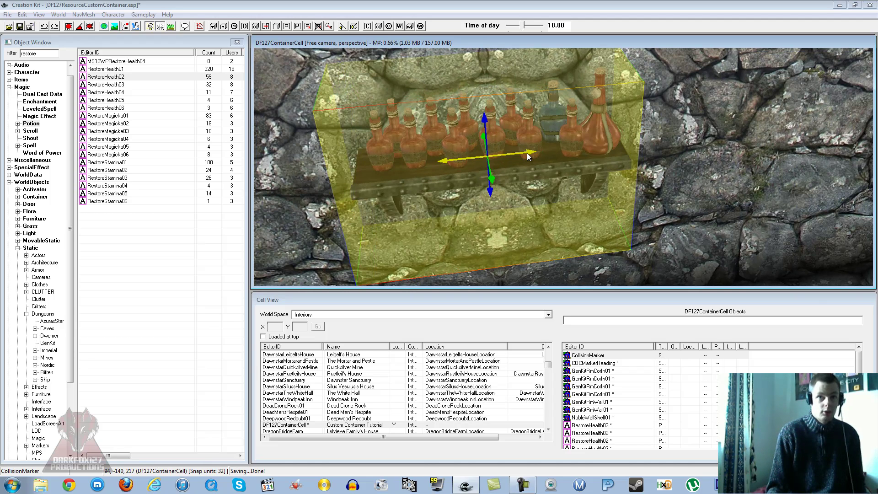
left_click_drag(527, 153, 530, 153)
middle_click_drag(529, 153, 514, 133, "shift")
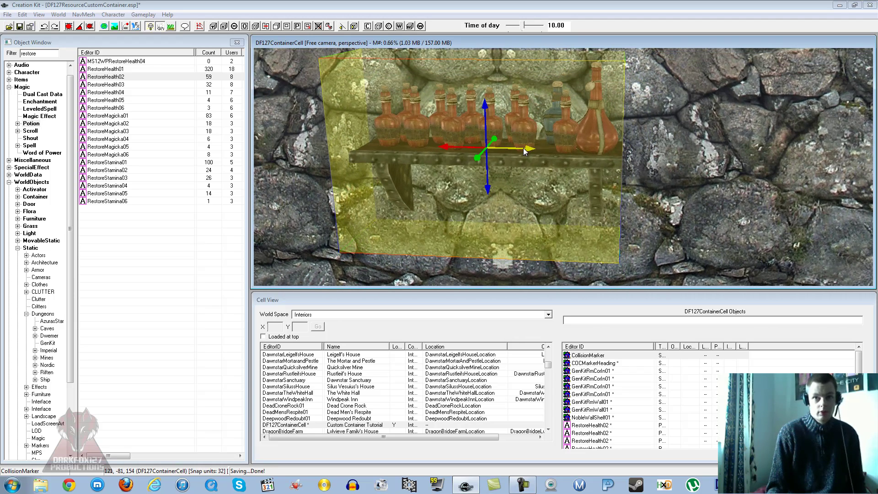
left_click_drag(525, 150, 525, 149)
middle_click_drag(524, 149, 615, 140, "shift")
middle_click_drag(554, 143, 459, 154, "shift")
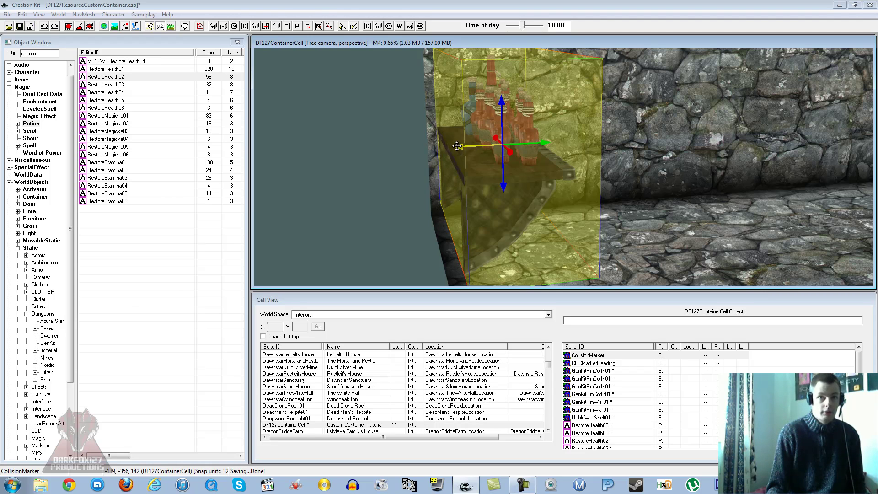
middle_click_drag(454, 146, 515, 155, "shift")
left_click(580, 147)
middle_click_drag(510, 103, 568, 140)
left_click(562, 153)
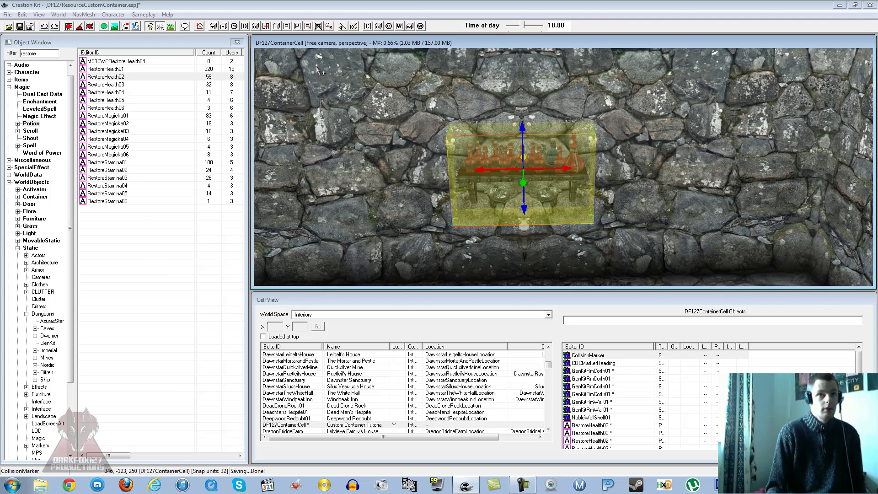
Create an activator trigger box at the shelf using the form defaultActivateLinkedChest.
left_click(218, 28)
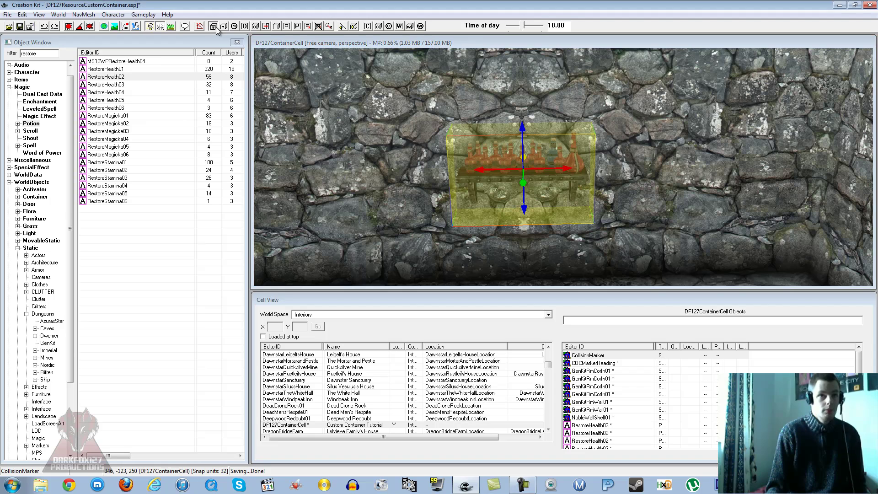
left_click_drag(294, 57, 319, 66)
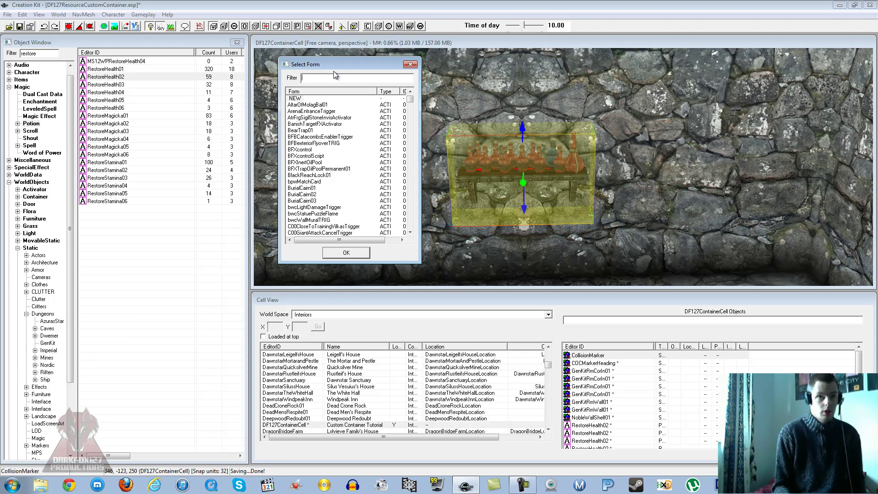
type("def")
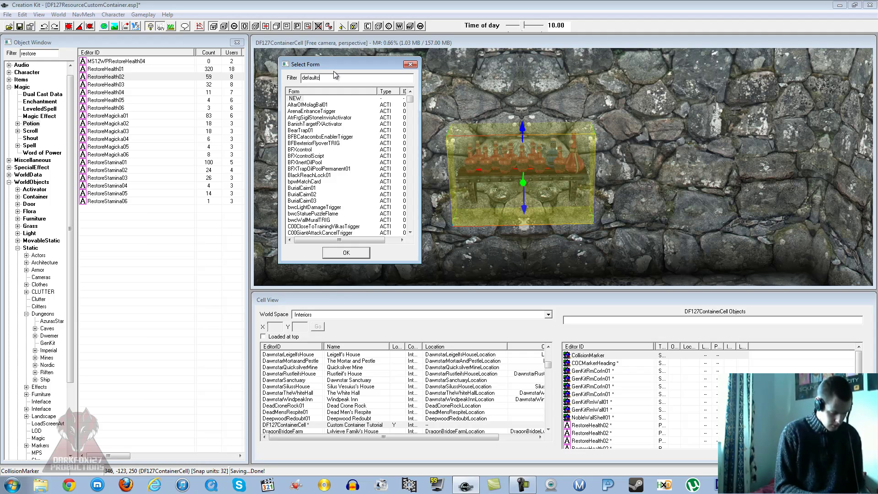
type("aultc")
double_click(336, 78)
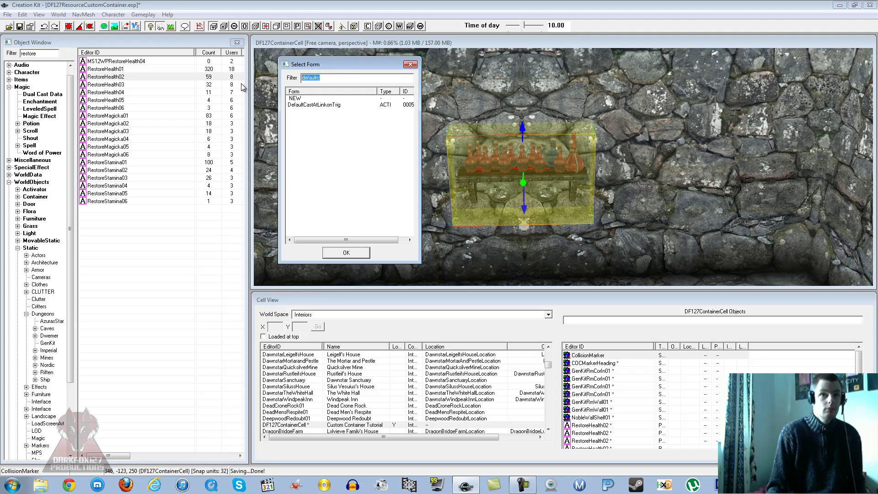
type("chest")
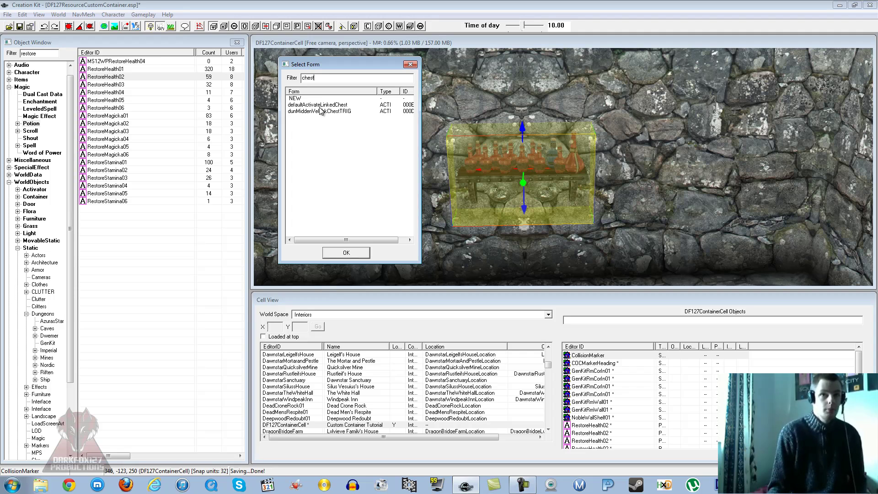
left_click(300, 106)
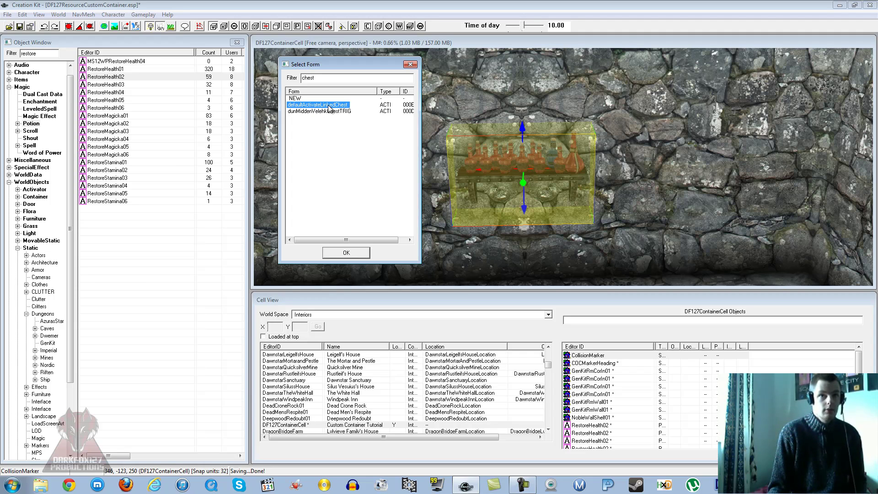
left_click(346, 253)
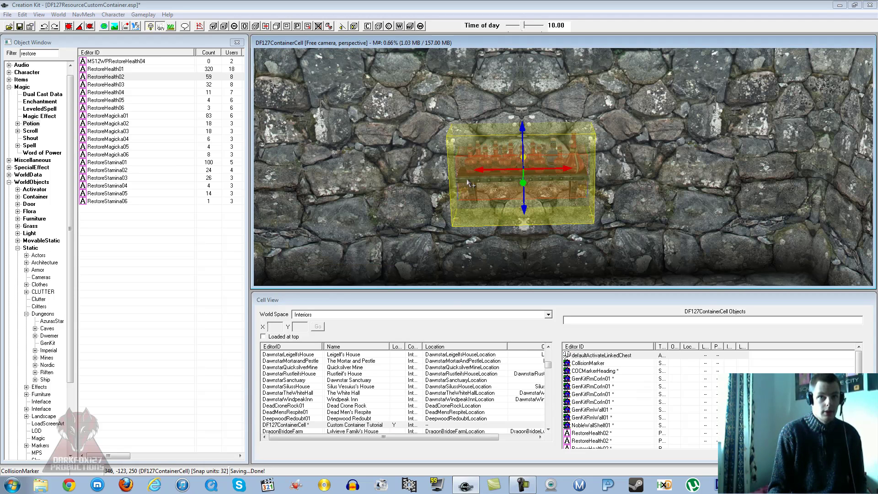
Extend the trigger box's front face beyond the collision box and pull its back face away from the wall.
middle_click_drag(493, 185, 528, 183, "shift")
scroll(515, 182, "up", 3)
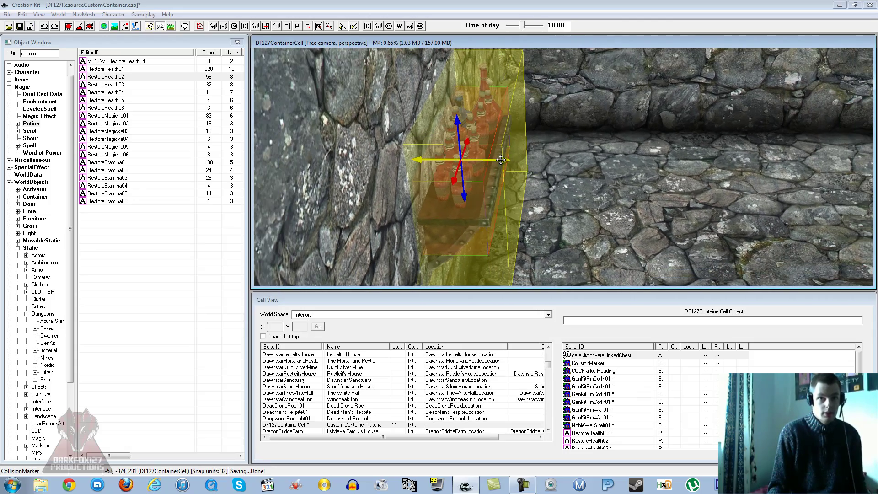
left_click_drag(502, 160, 503, 160)
middle_click_drag(503, 160, 470, 156, "shift")
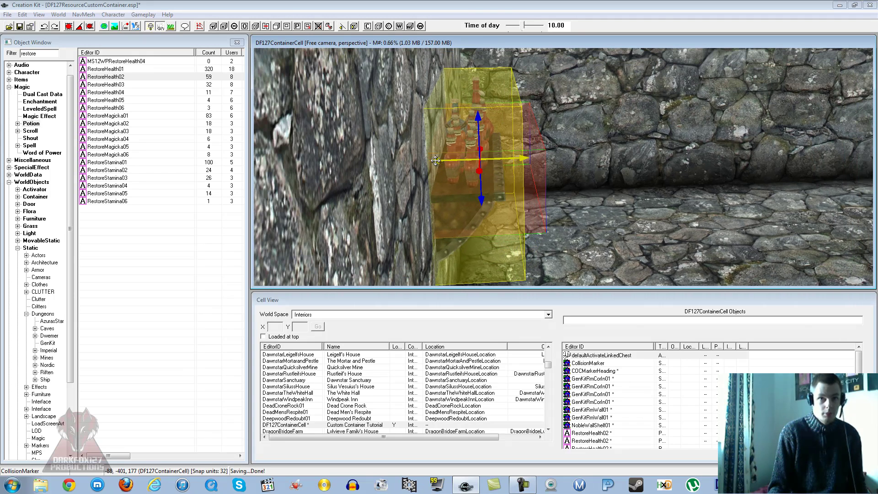
left_click_drag(435, 162, 439, 162)
middle_click_drag(438, 165, 554, 148, "shift")
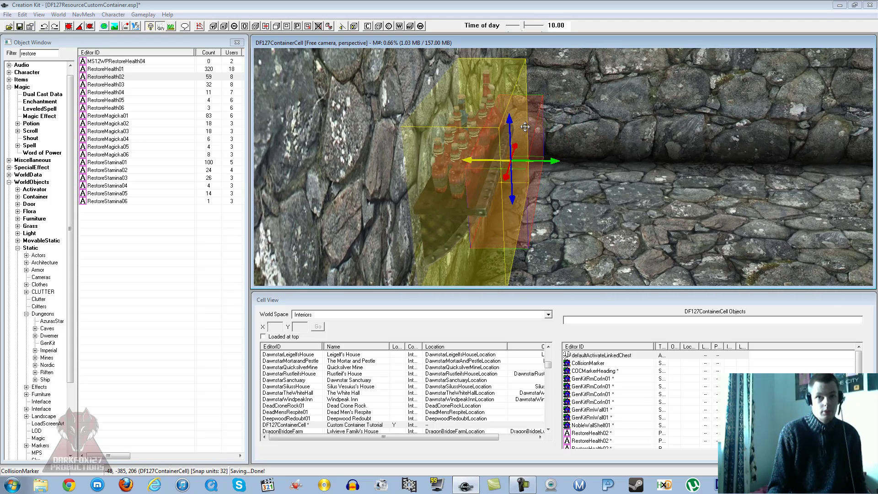
middle_click_drag(525, 127, 427, 151, "shift")
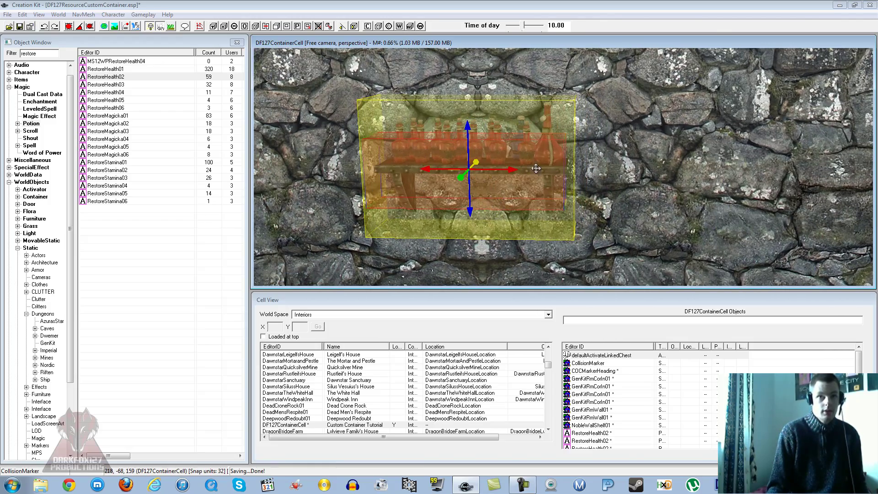
middle_click_drag(551, 165, 519, 191, "shift")
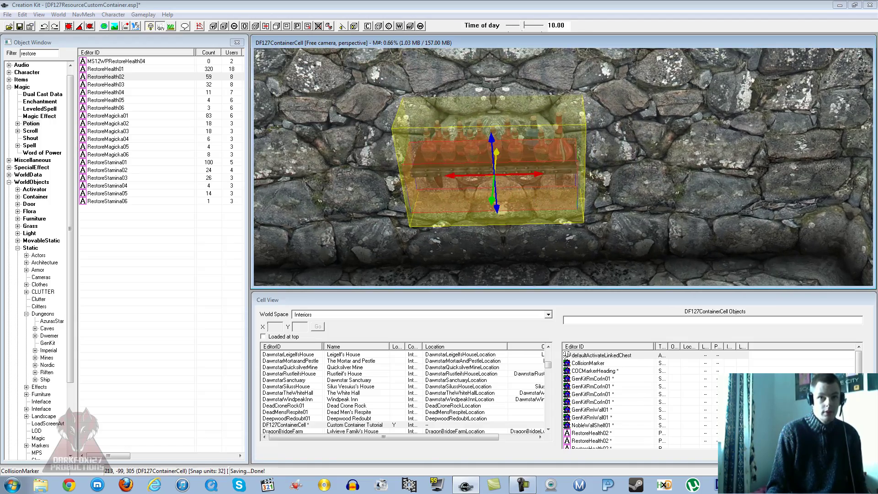
middle_click_drag(596, 174, 627, 156, "shift")
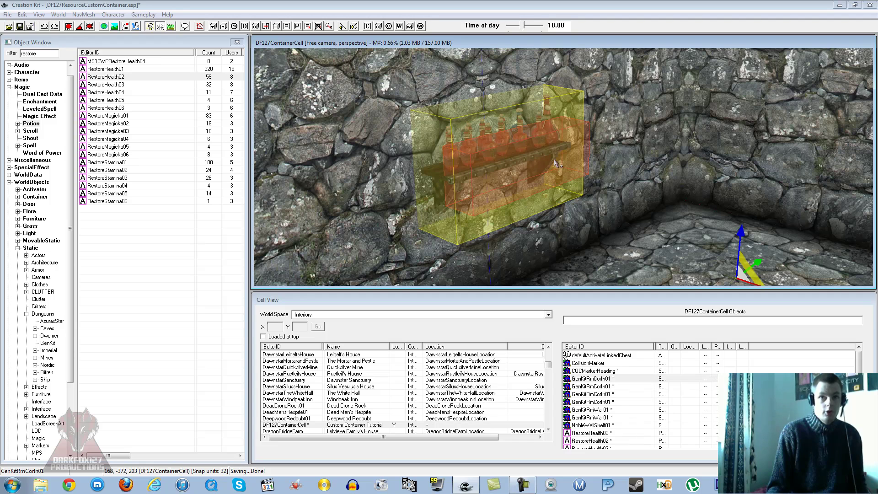
List all Container objects under WorldObjects with the "restore" filter cleared.
left_click_drag(45, 55, 19, 57)
left_click_drag(68, 137, 52, 145)
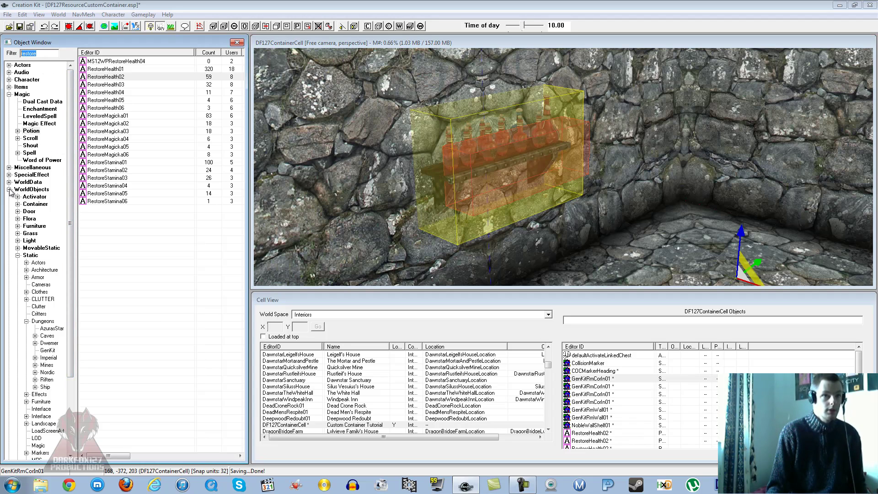
left_click(35, 205)
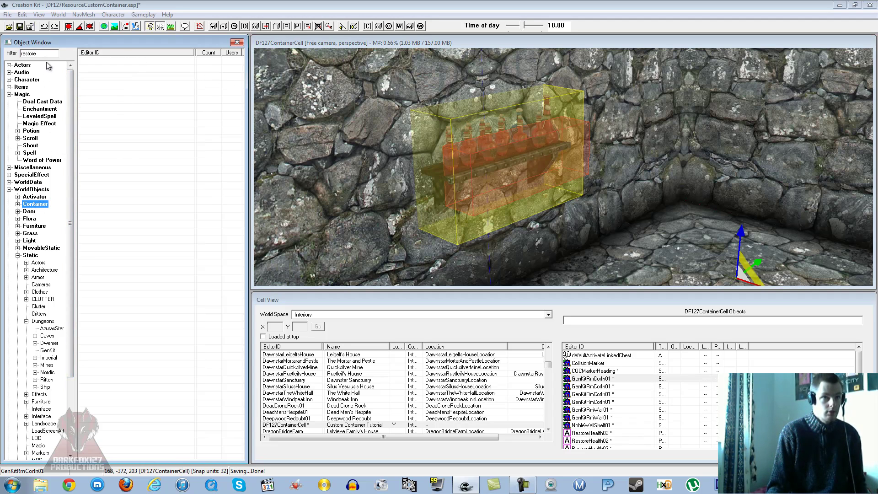
left_click_drag(41, 53, 16, 55)
key("BackSpace")
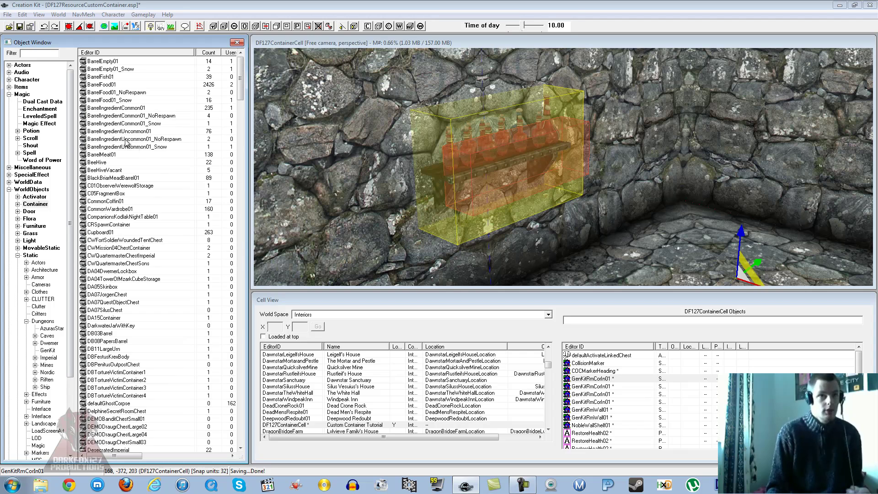
Preview the container models one after another, ending on CWMission04ChestContainer.
right_click(116, 116)
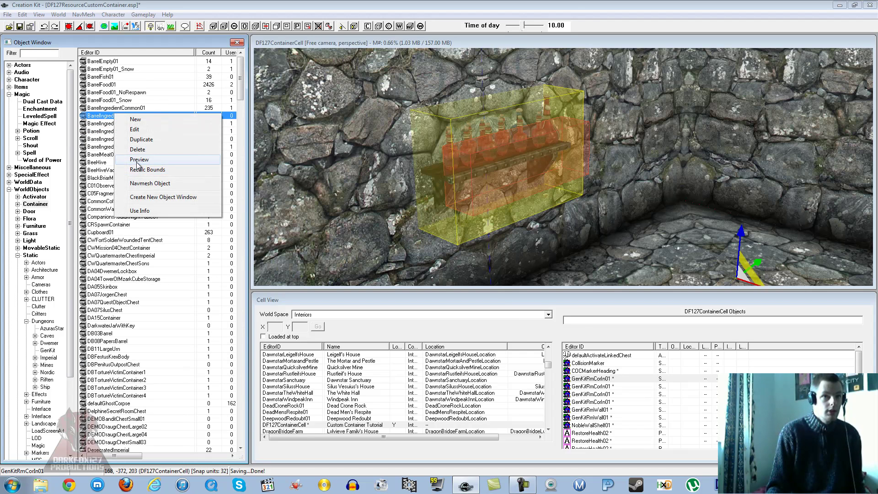
left_click(139, 159)
left_click(132, 154)
key("Down")
key("Down")
key("Down")
key("Down")
key("Down")
key("Down")
key("Down")
key("Down")
key("Down")
key("Down")
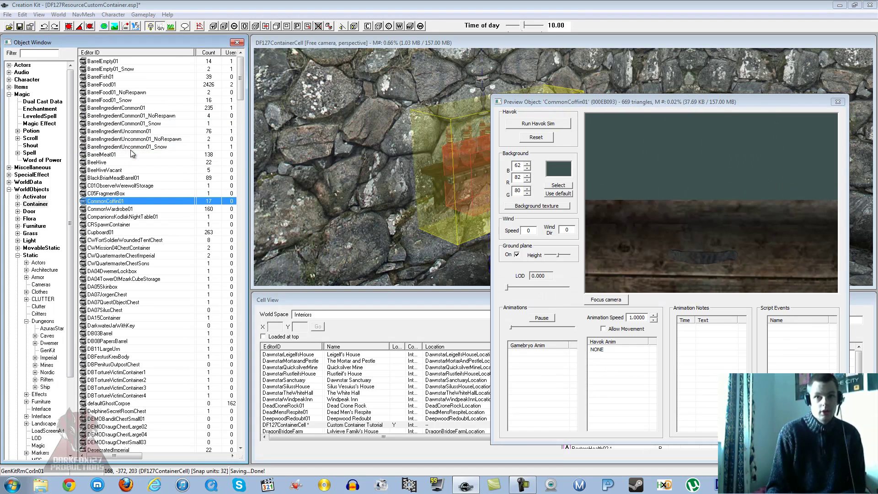
key("Down")
key("Down")
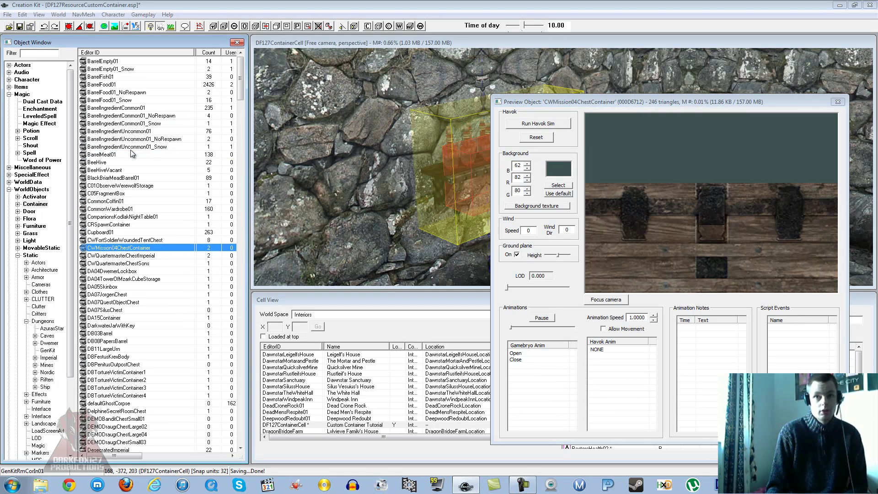
key("Down")
key("Up")
Duplicate CWMission04ChestContainer, open the duplicate for editing, and close the object preview.
right_click(127, 250)
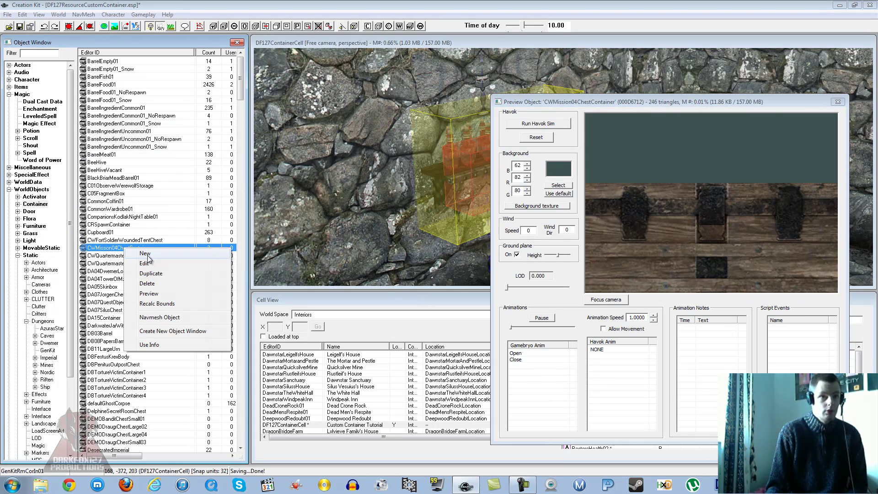
left_click(164, 277)
right_click(148, 259)
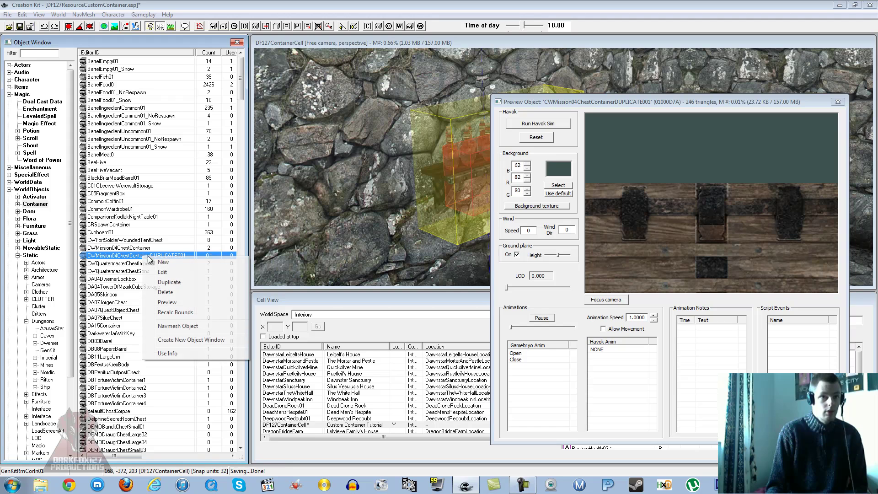
left_click(174, 272)
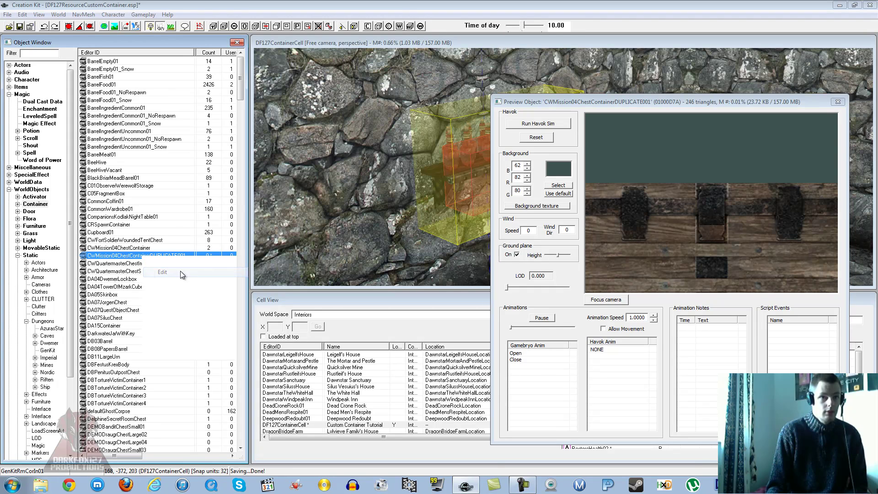
left_click(838, 102)
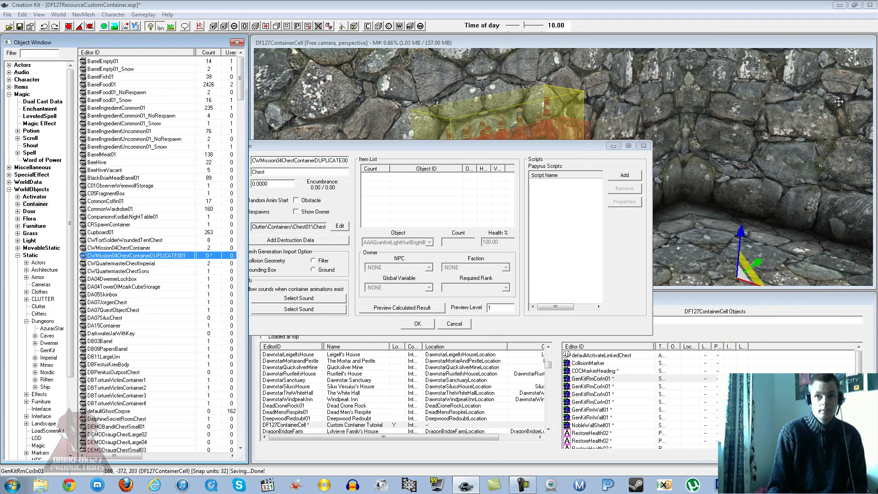
Change the duplicated chest container's ID to DF127Container.
double_click(253, 161)
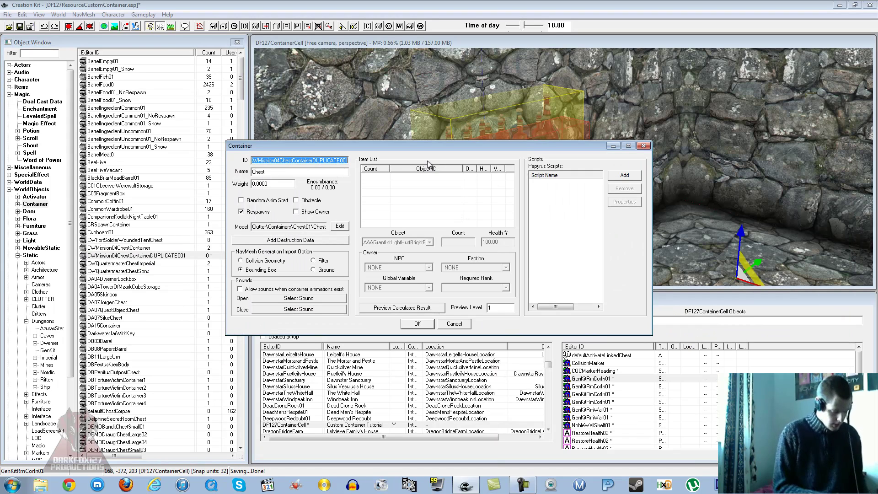
type("DF127Co")
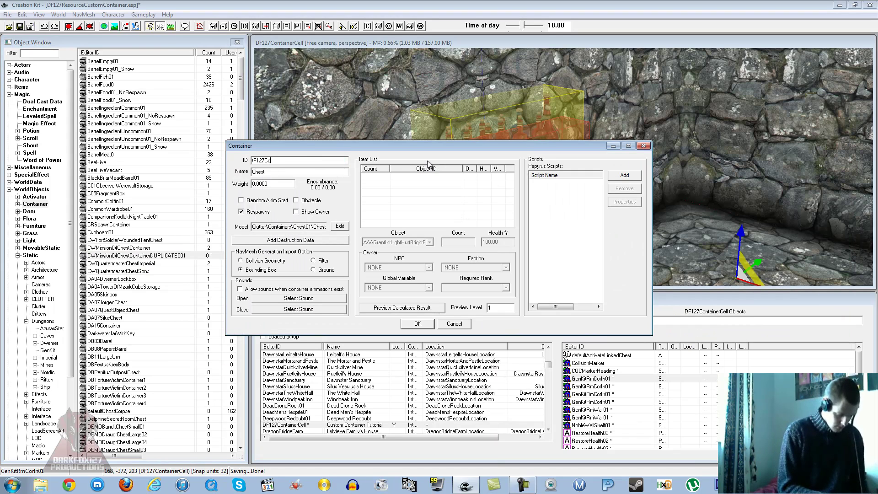
type("ntainer")
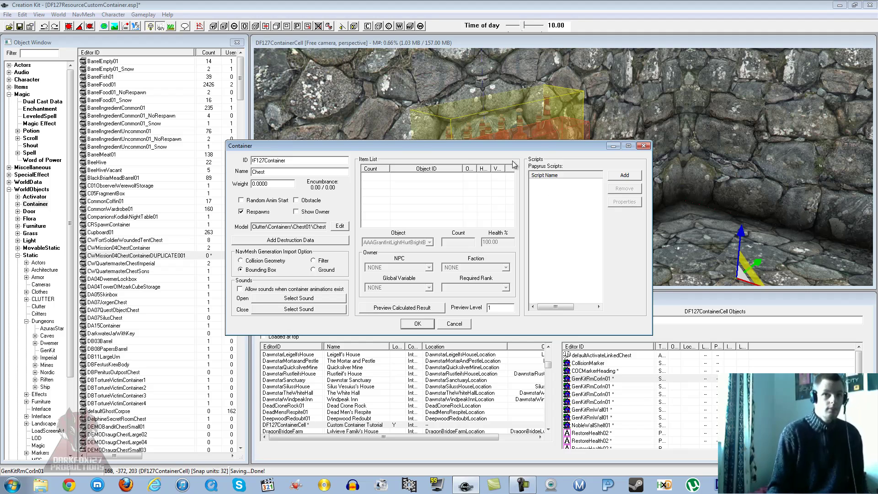
Name the container Potion Collection, disable Respawns, and save it by renaming the existing form instead of creating a new one.
left_click_drag(274, 172, 248, 172)
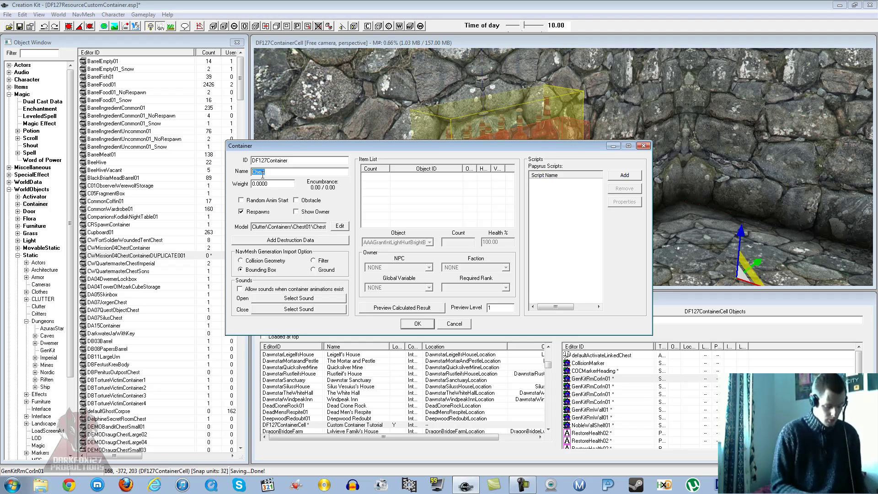
type("otion ")
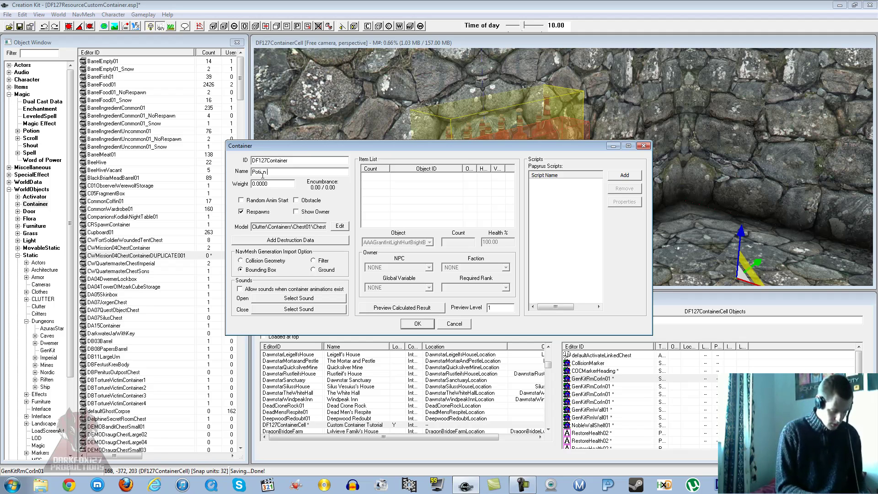
type("Collection")
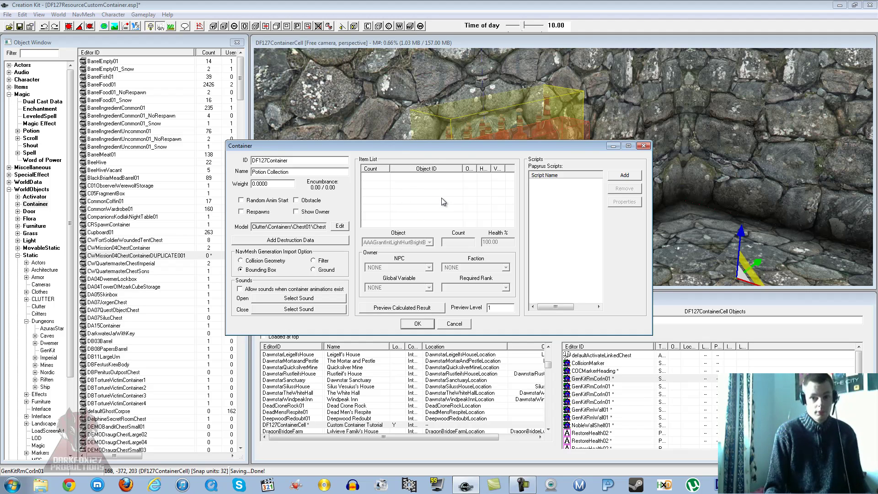
left_click(418, 324)
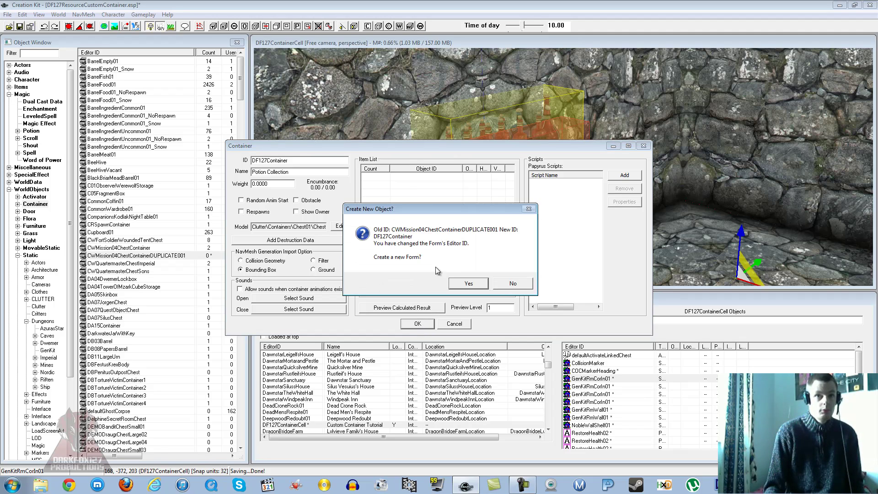
left_click(514, 282)
left_click(471, 276)
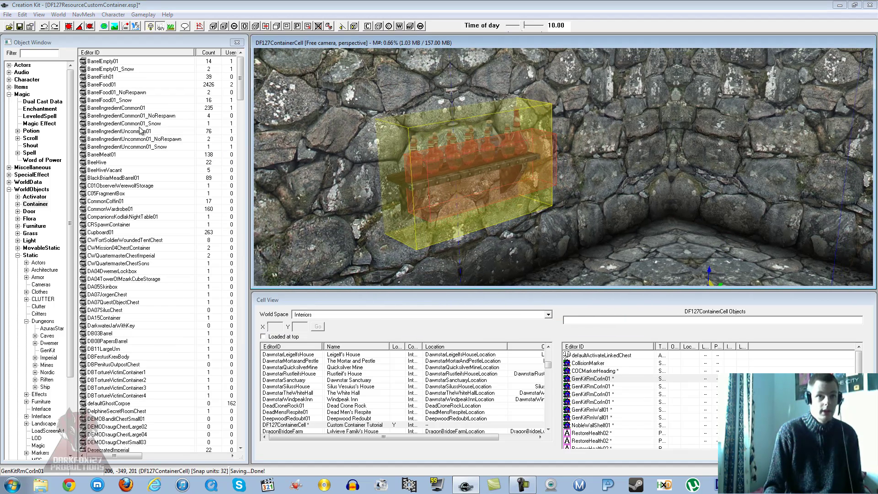
Find DF127Container in the object list and place it in the cell near the potion shelf.
left_click(140, 131)
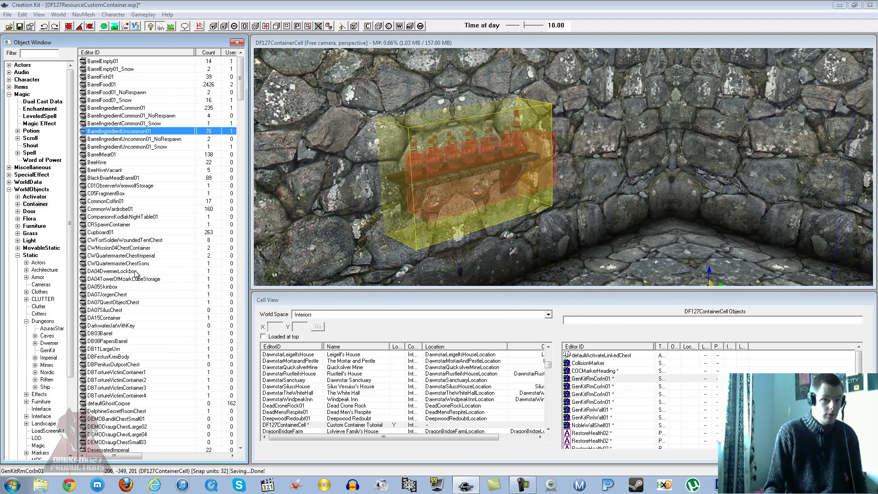
type("df")
scroll(140, 287, "down", 3)
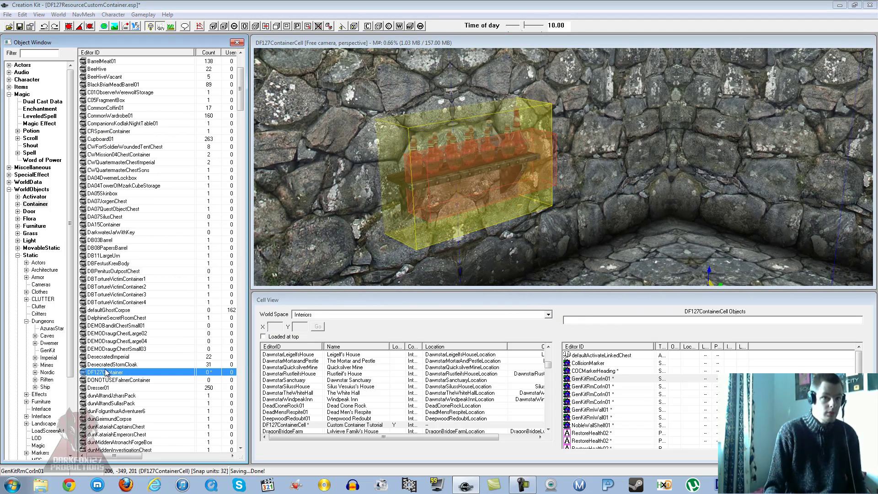
left_click_drag(97, 373, 623, 227)
scroll(566, 241, "down", 3)
middle_click_drag(566, 241, 531, 223, "shift")
left_click_drag(582, 167, 491, 192)
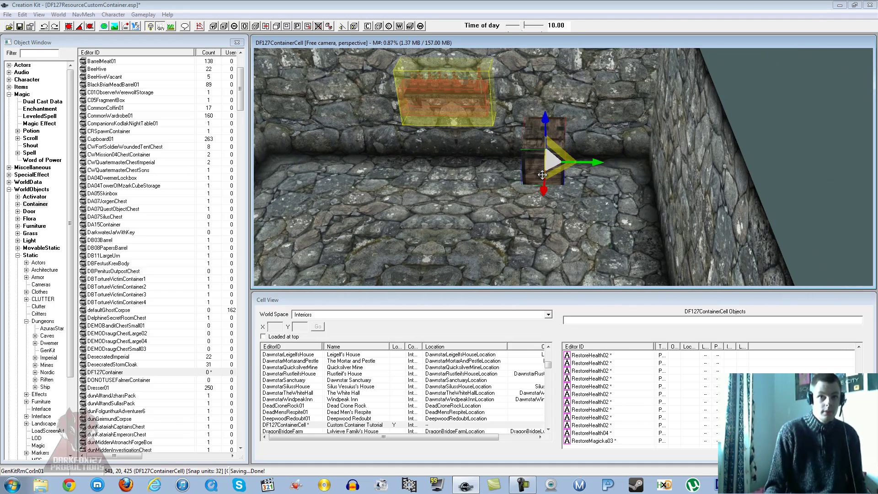
Enable grid and angle snapping and display the move gizmo on the placed chest.
key("ctrl+q")
key("q")
key("e")
key("e")
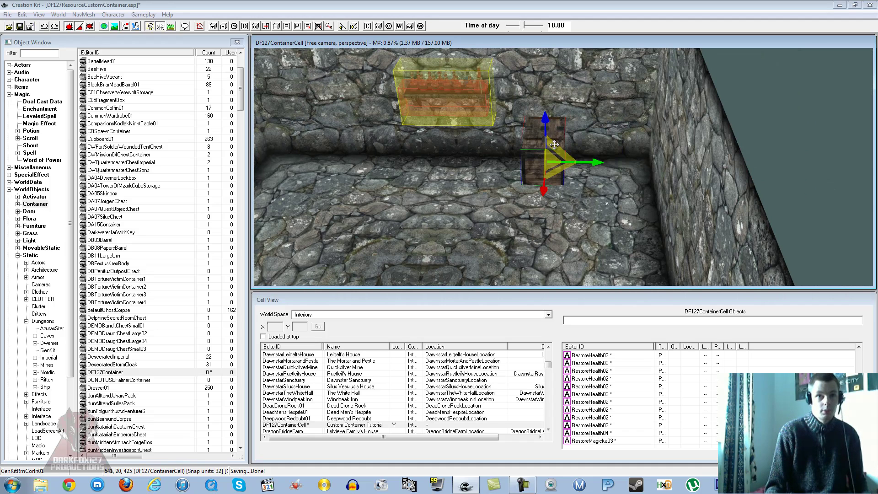
key("e")
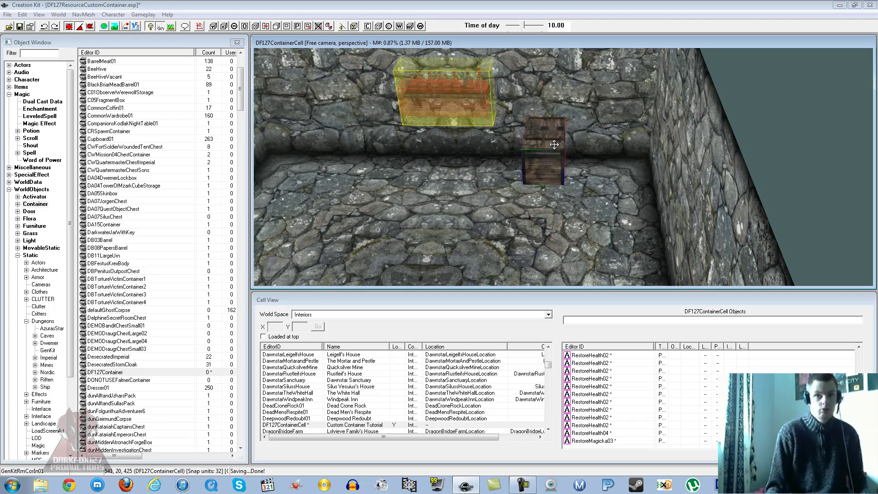
key("e")
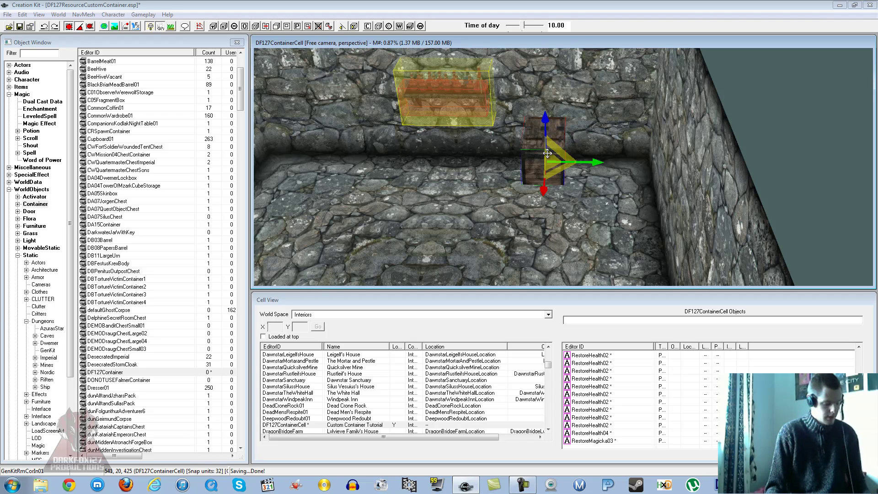
Move the chest beneath the cell floor, directly under the potion shelf and out of the player's sight.
mouse_move(547, 122)
left_mouse_down()
mouse_move(547, 102)
mouse_move(547, 139)
left_mouse_up()
key("2")
right_click_drag(556, 175, 640, 163)
left_click_drag(577, 141, 478, 145)
middle_click_drag(478, 145, 456, 144, "shift")
key("z")
left_click_drag(456, 145, 460, 202)
middle_click_drag(460, 202, 511, 184, "shift")
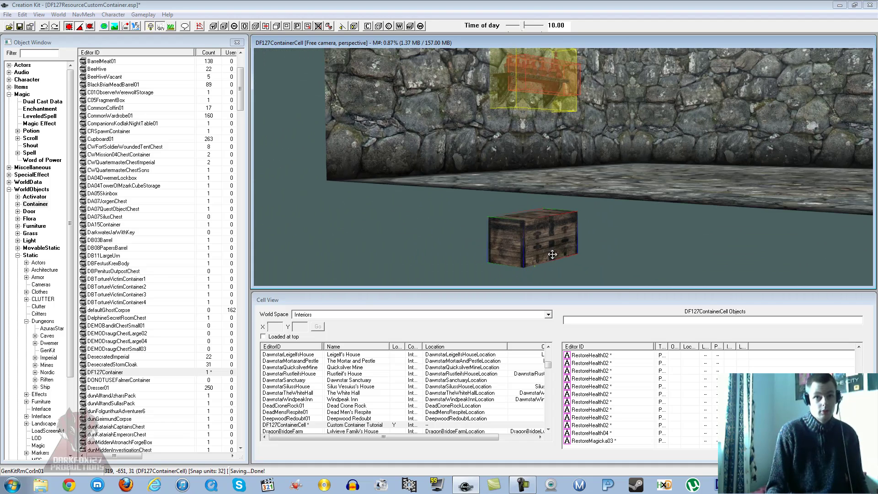
mouse_move(547, 239)
middle_mouse_down("shift")
mouse_move(537, 225)
mouse_move(552, 237)
middle_mouse_up("shift")
Open the trigger box's reference and examine its base activator's name and settings without changing them.
left_click(559, 140)
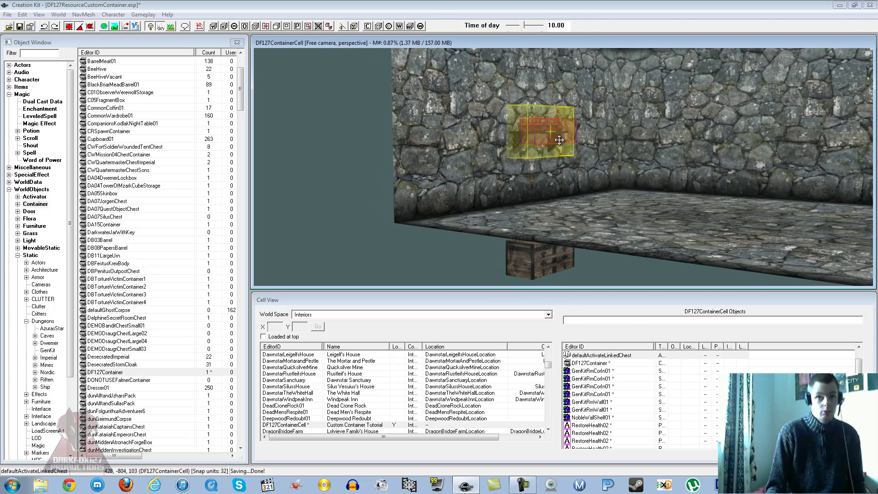
mouse_move(559, 140)
middle_mouse_down("shift")
mouse_move(566, 144)
mouse_move(548, 144)
middle_mouse_up("shift")
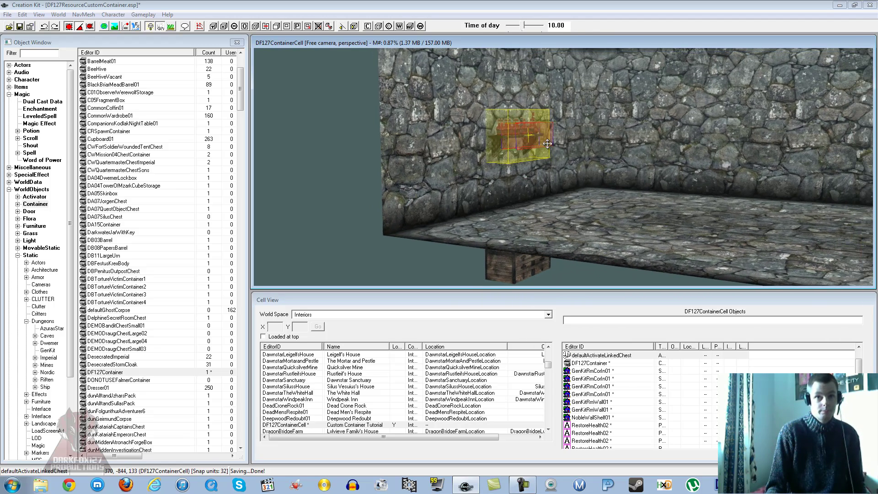
double_click(514, 132)
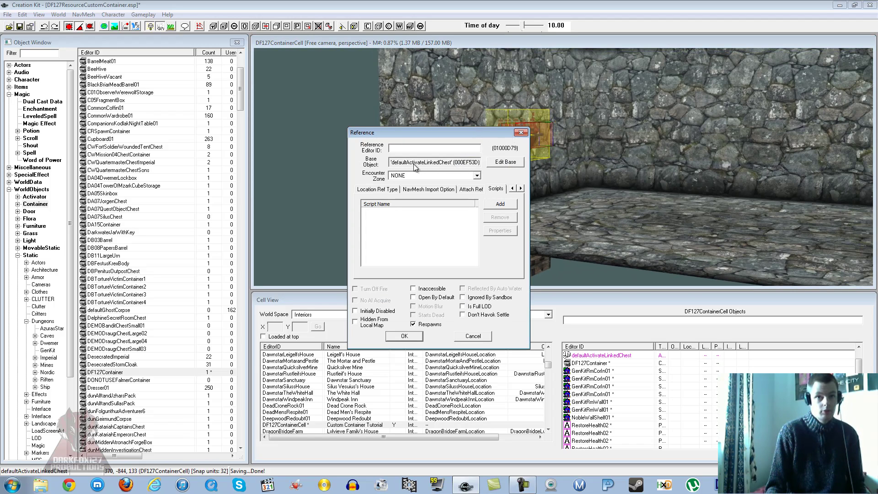
left_click(502, 162)
left_click(298, 186)
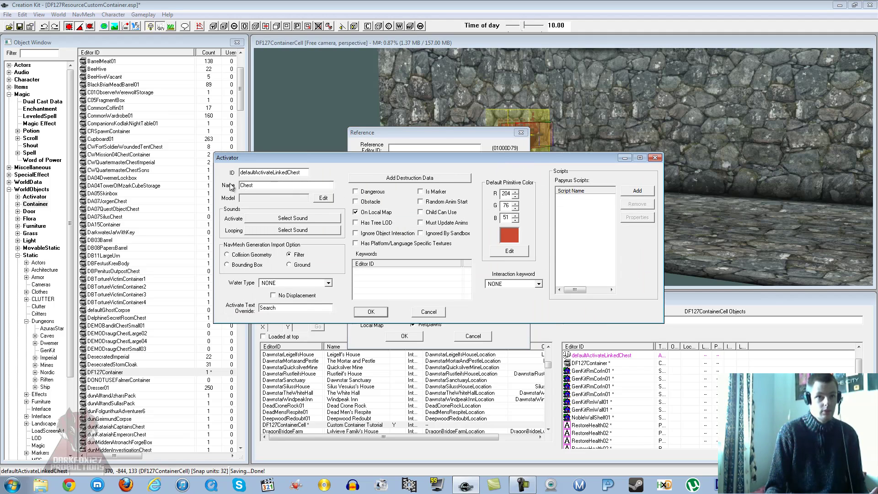
left_click(424, 312)
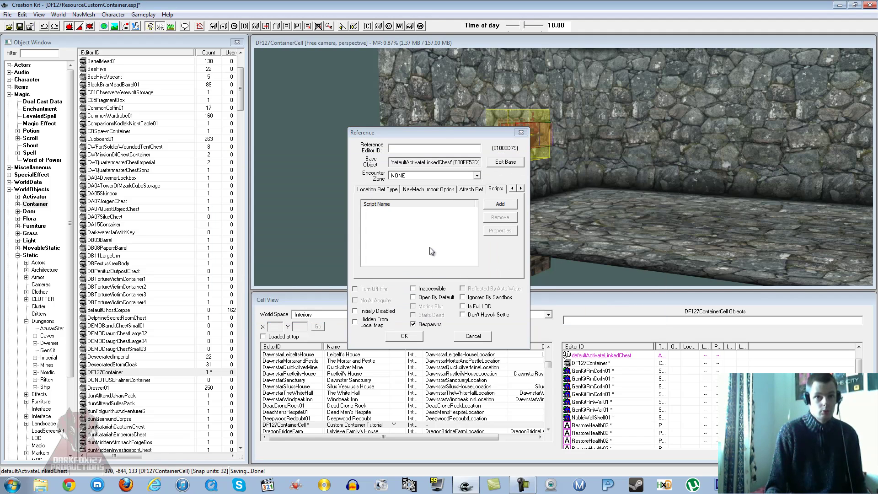
Add ActivateLinkedChestDummyScript to the trigger box's reference, filtering the available scripts by "chest".
left_click(512, 188)
left_click(513, 188)
left_click(521, 189)
left_click(522, 189)
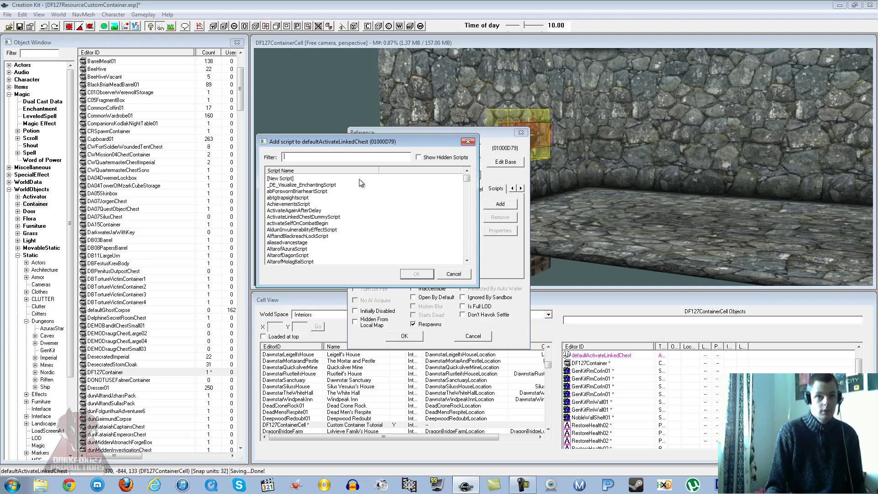
type("ch")
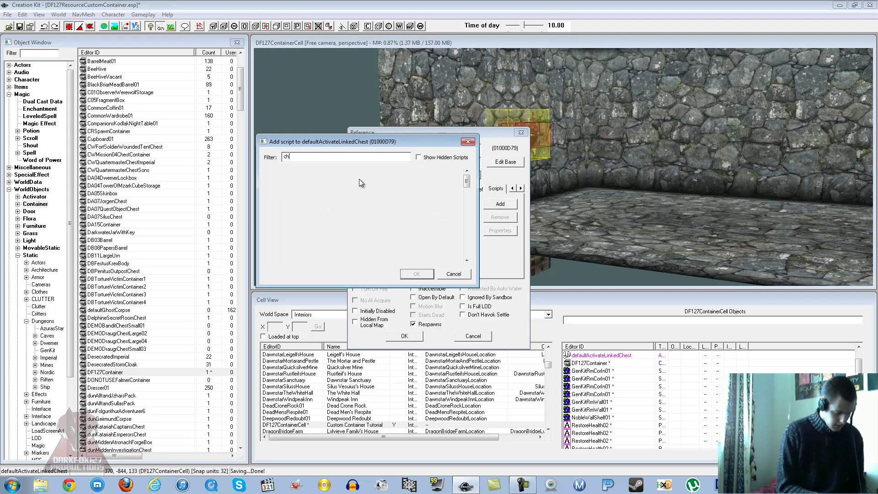
type("est")
left_click(291, 185)
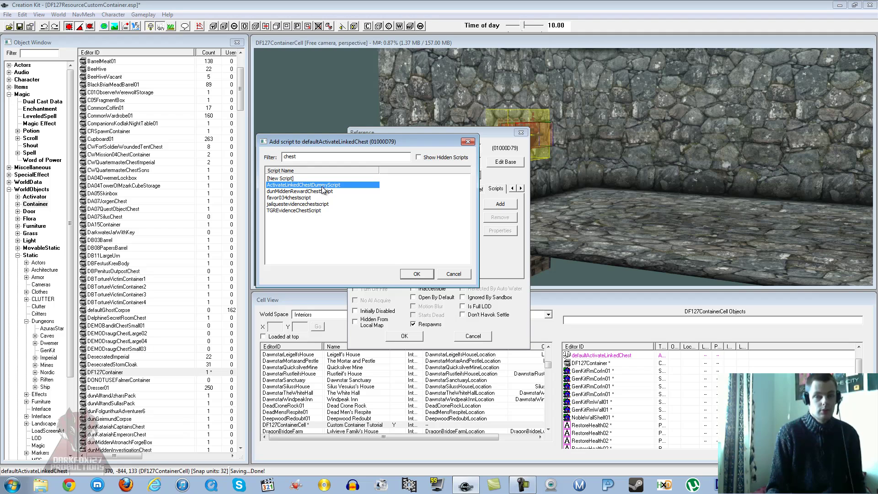
left_click(415, 273)
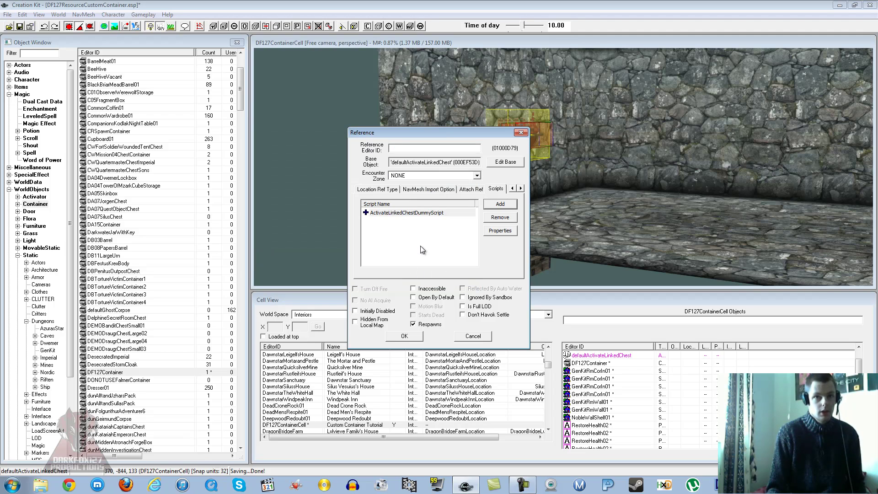
Add a linked reference from the trigger box to the DF127Container chest beneath the floor, with keyword NONE.
left_click(513, 189)
left_click(513, 188)
left_click(513, 188)
left_click(514, 189)
left_click(514, 189)
left_click(513, 189)
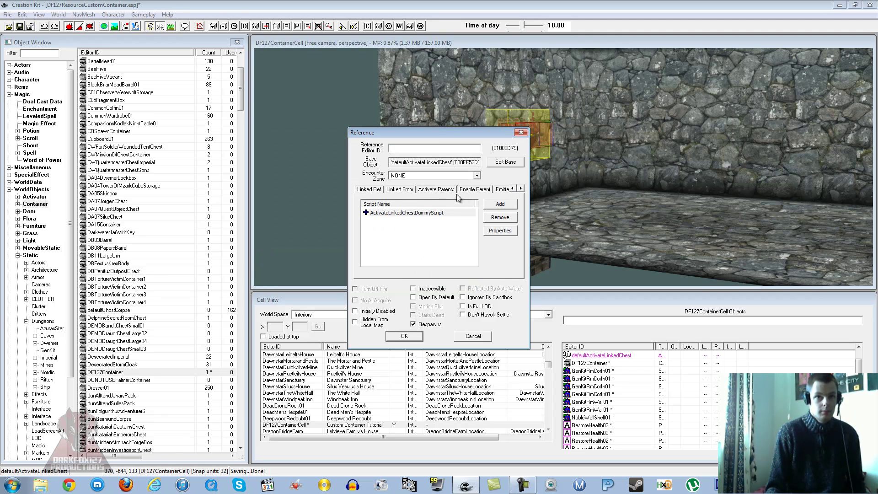
left_click(375, 190)
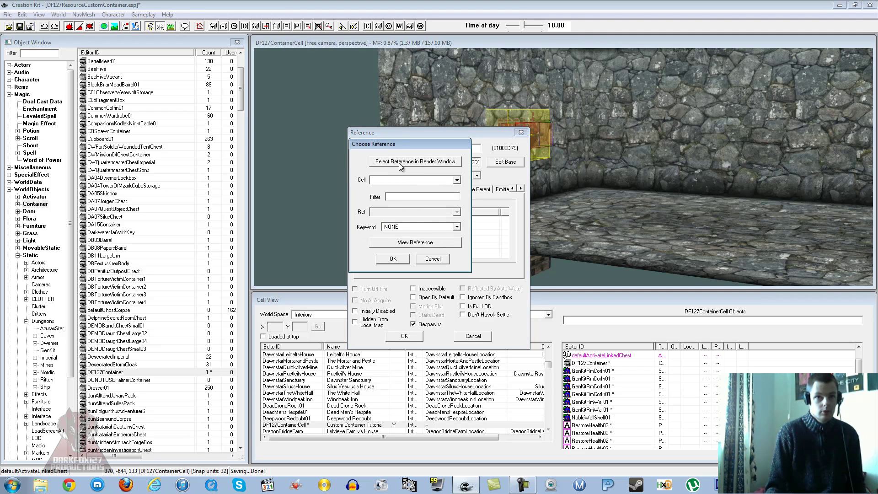
left_click(398, 163)
left_click(493, 263)
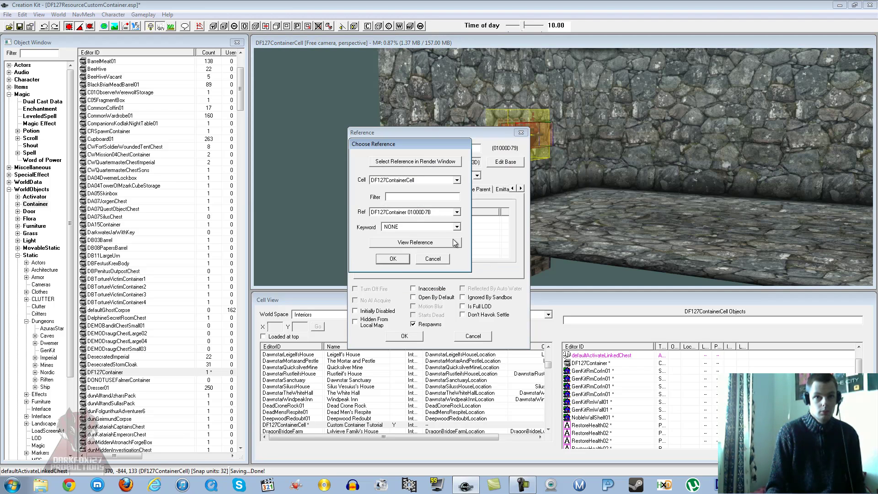
left_click(400, 260)
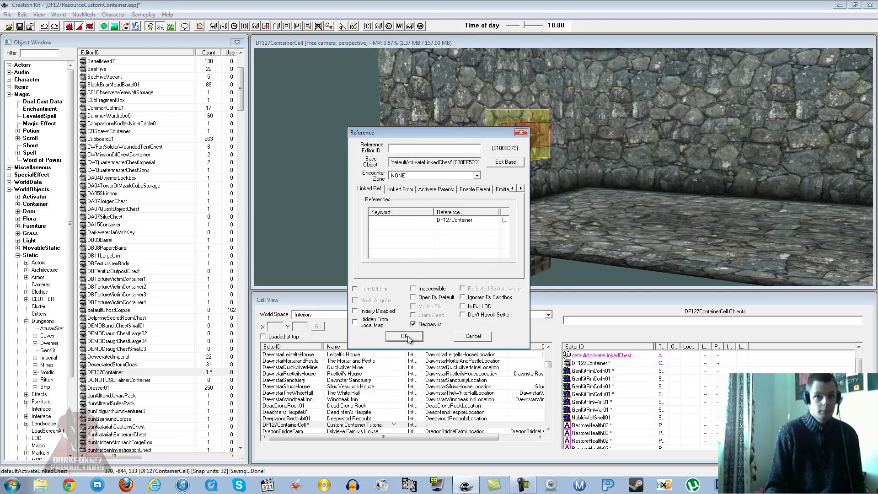
Enable Player Activation on the trigger box's primitive, keep its type as Box, and save the reference.
left_click(512, 188)
left_click(512, 188)
left_click(512, 189)
left_click(511, 188)
left_click(512, 189)
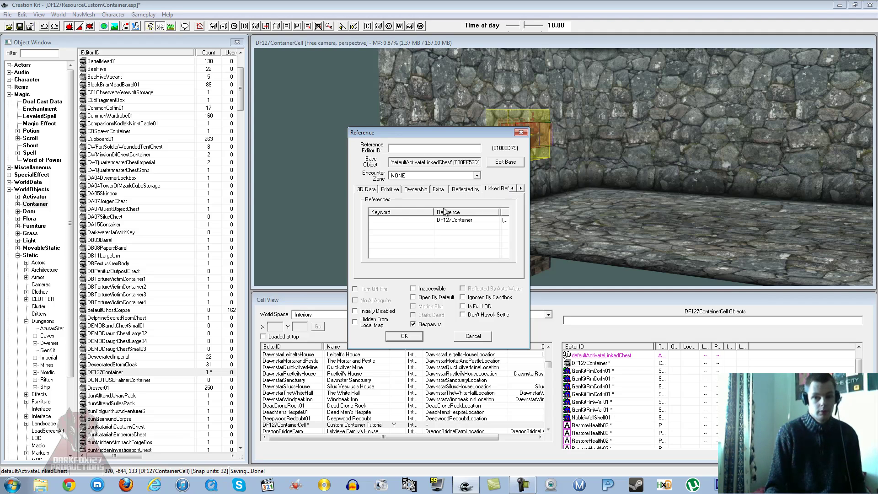
left_click(390, 189)
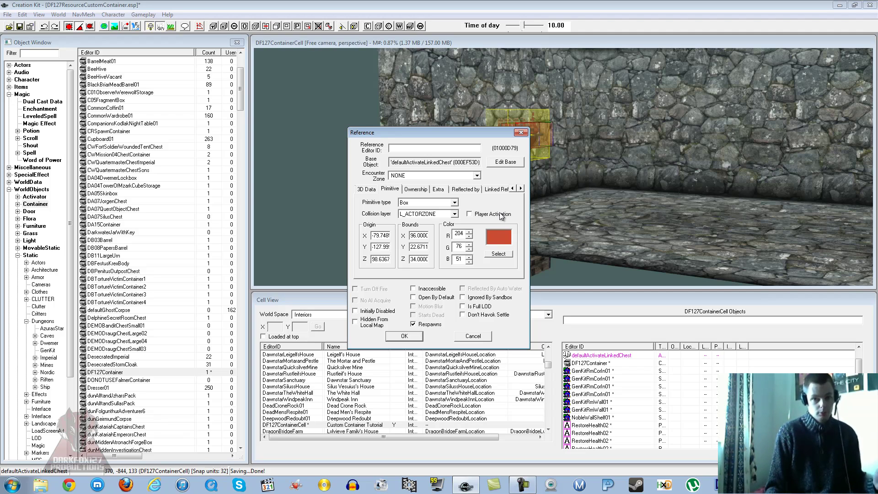
left_click(470, 215)
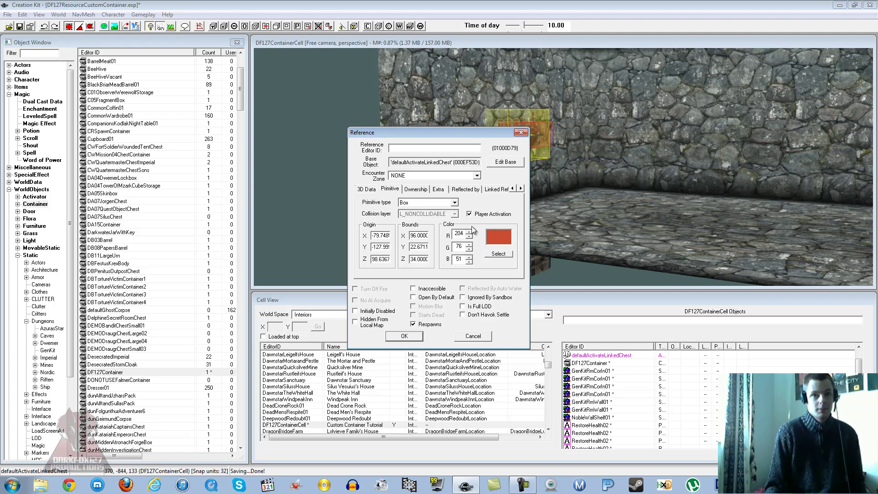
left_click(413, 204)
left_click(414, 208)
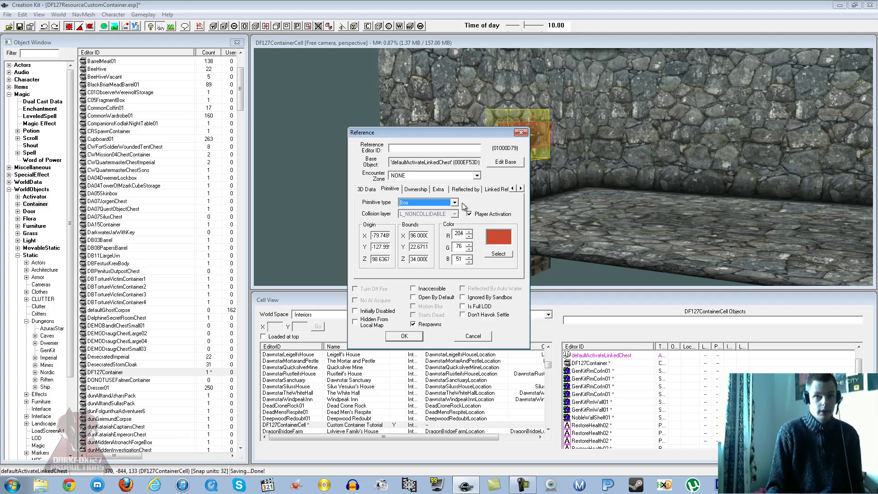
left_click(405, 336)
Set the trigger box's X rotation to 0.0001 and Y rotation to -0.0001, and save the reference.
middle_click_drag(514, 149, 509, 173)
scroll(509, 173, "up", 3)
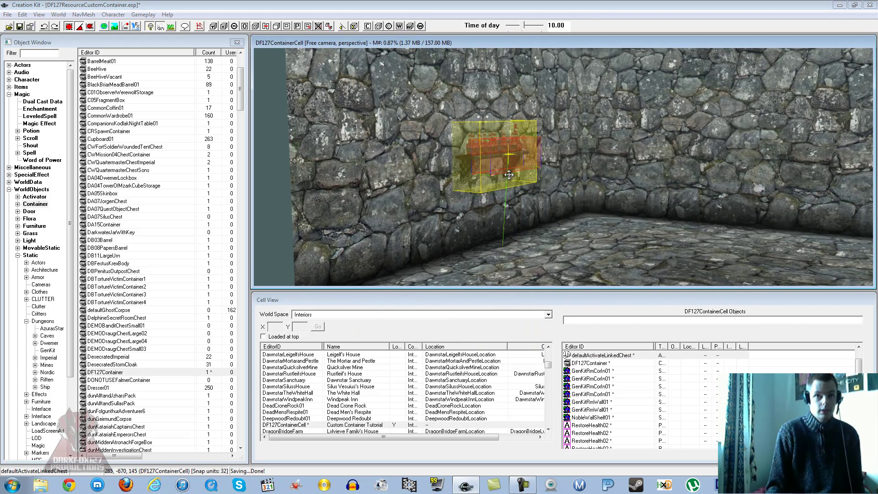
double_click(499, 163)
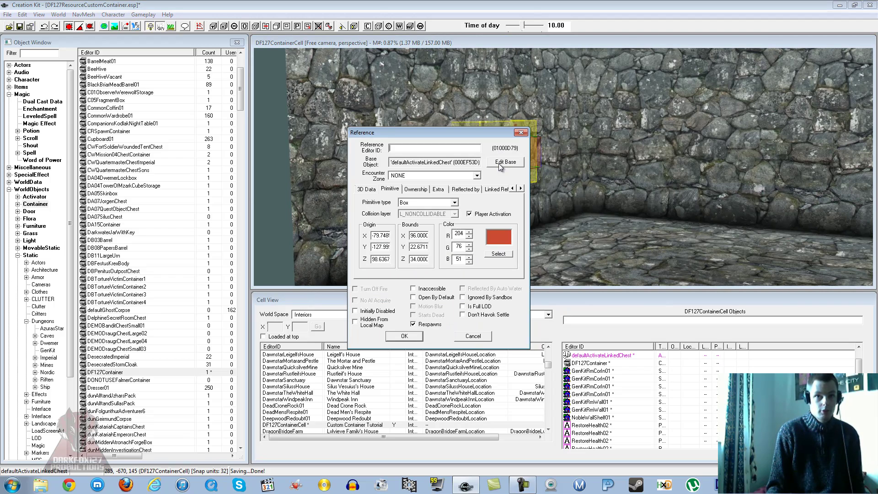
left_click(374, 192)
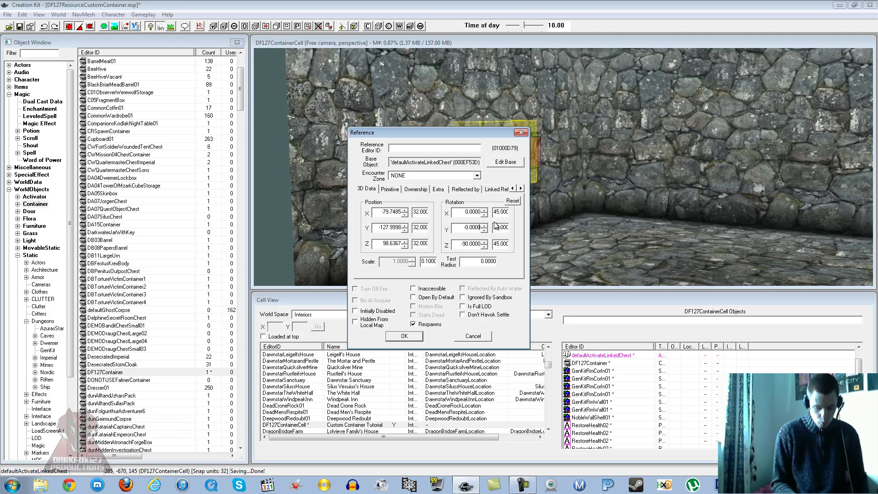
key("BackSpace")
type("1")
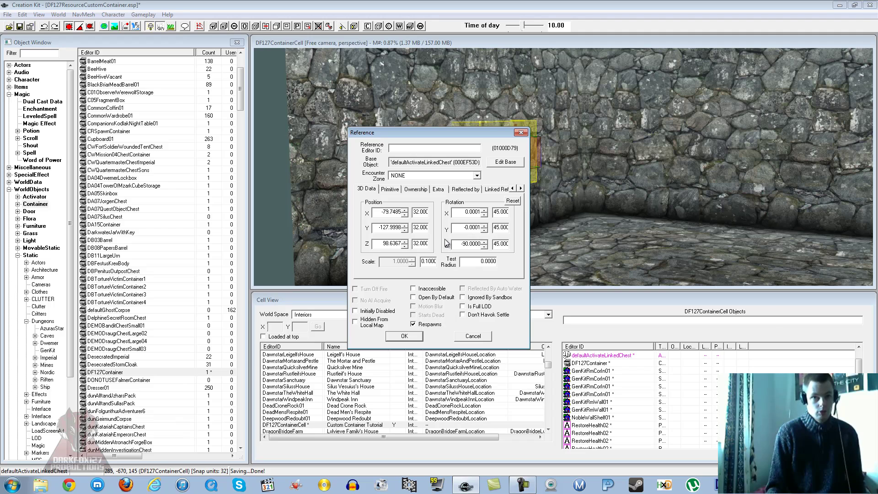
left_click(408, 338)
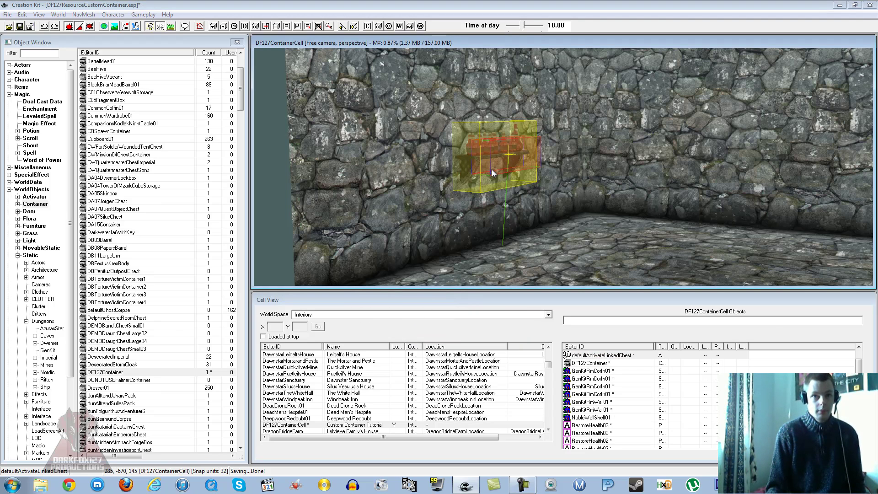
Edit the trigger box's base activator, setting its ID to DFContainerActivator and its name to Potion Collection.
scroll(495, 164, "down", 5)
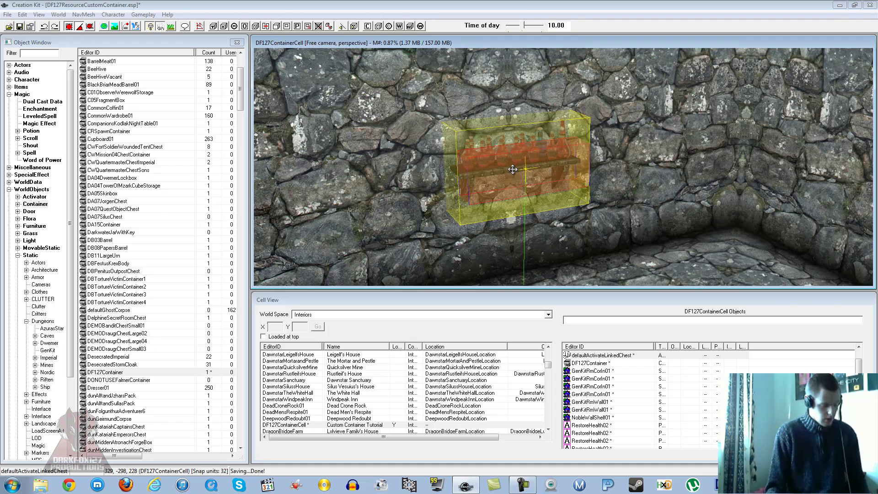
double_click(508, 170)
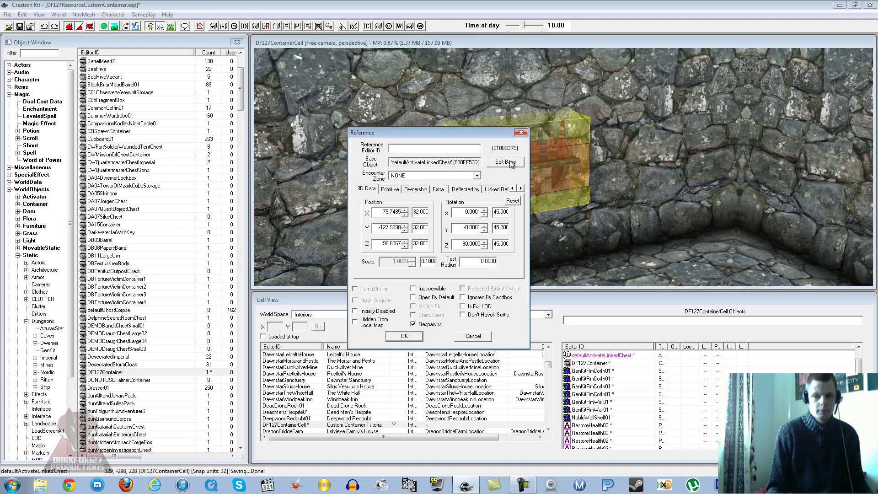
left_click(502, 163)
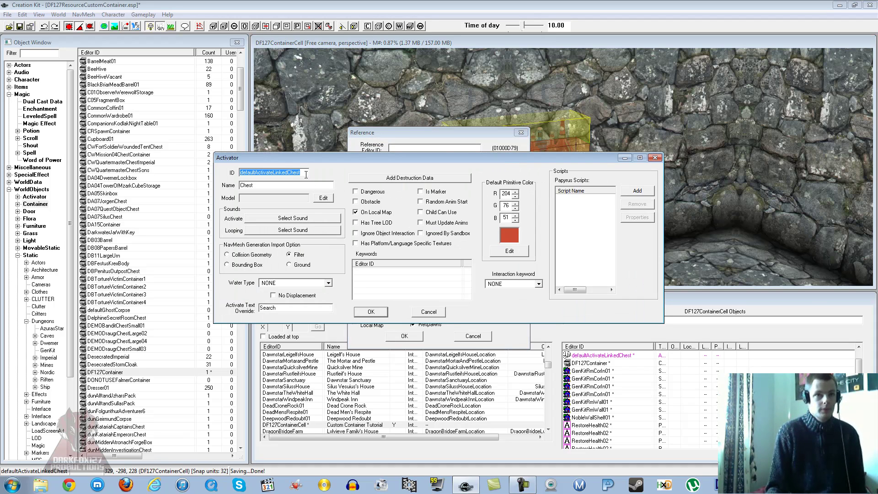
type("DFContainerActivator")
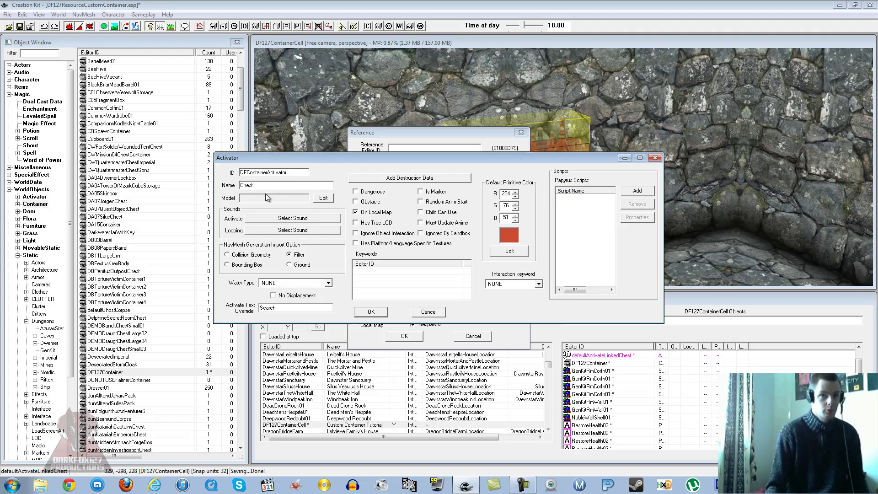
left_click_drag(269, 185, 186, 188)
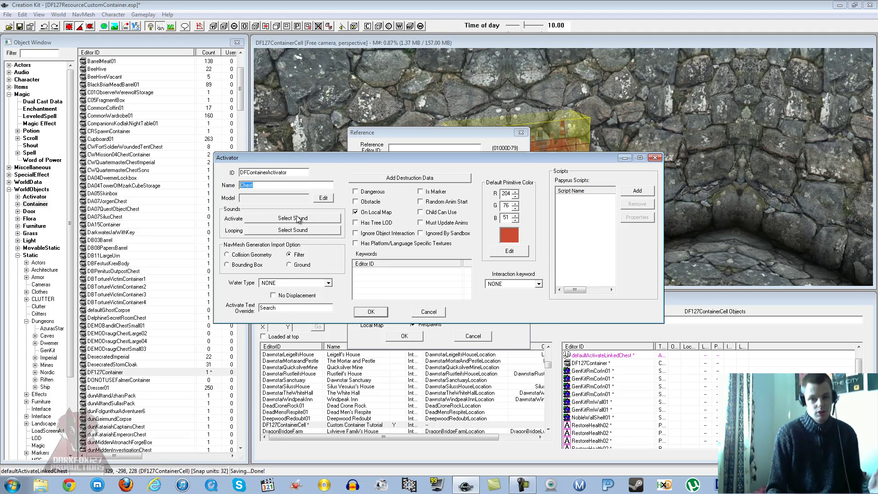
key("BackSpace")
type("Potion Collection")
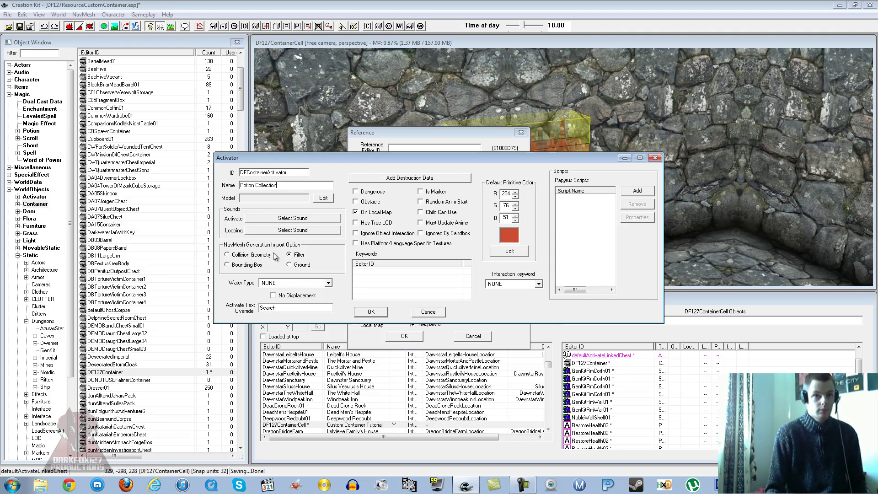
Set the activator's activate text override to Loot, save it as a new form, and save the trigger box's reference.
double_click(283, 309)
type("Loot")
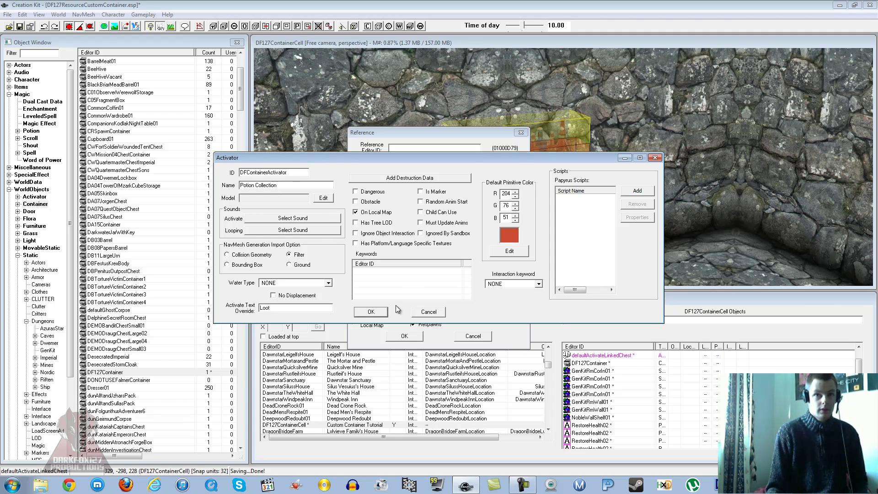
left_click(375, 313)
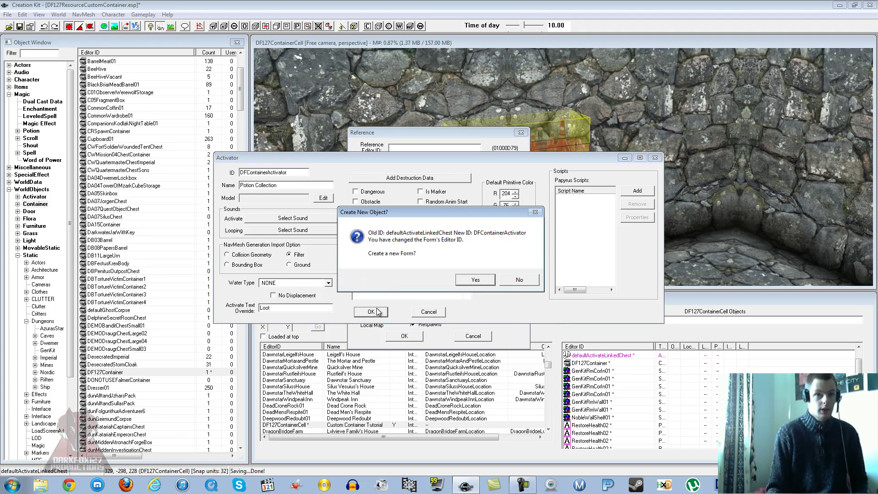
left_click(475, 280)
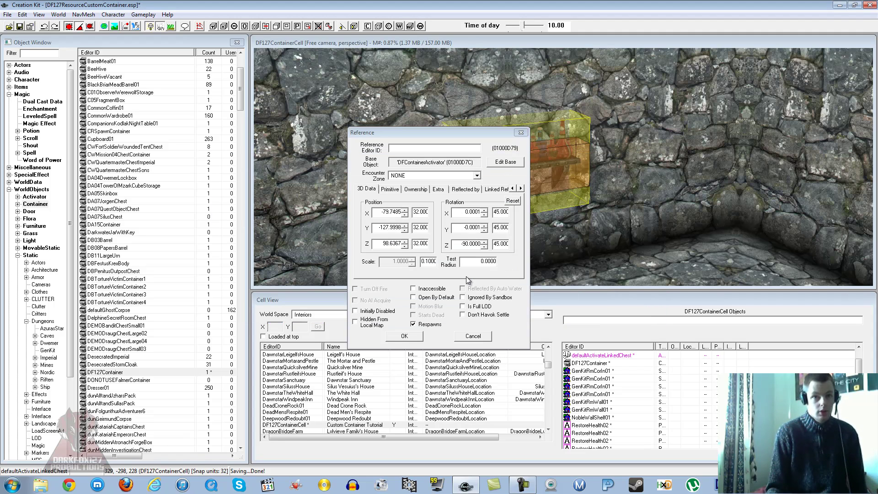
left_click(400, 336)
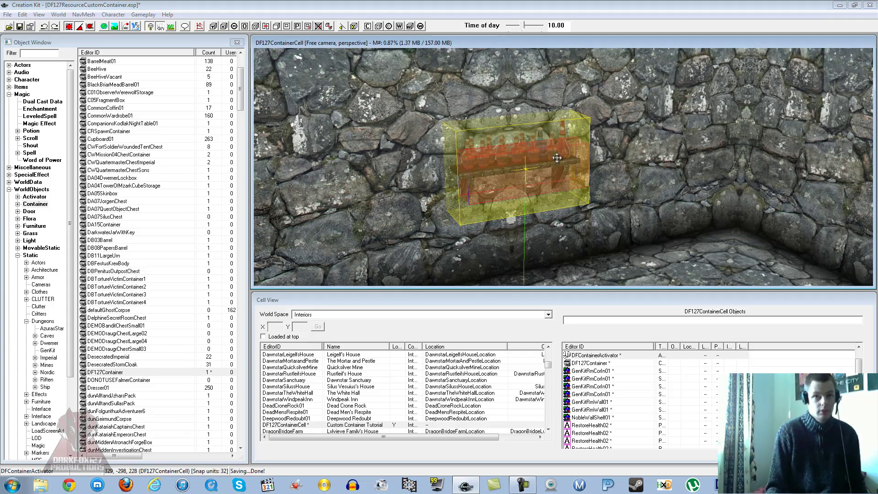
middle_click_drag(557, 157, 476, 150, "shift")
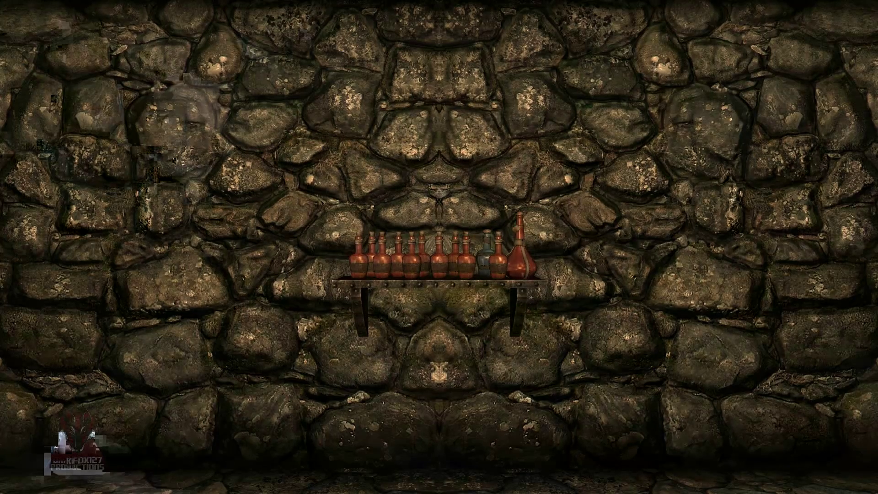
Switch to Skyrim, approach the potion shelf on the wall, and open the Potion Collection container.
key("w")
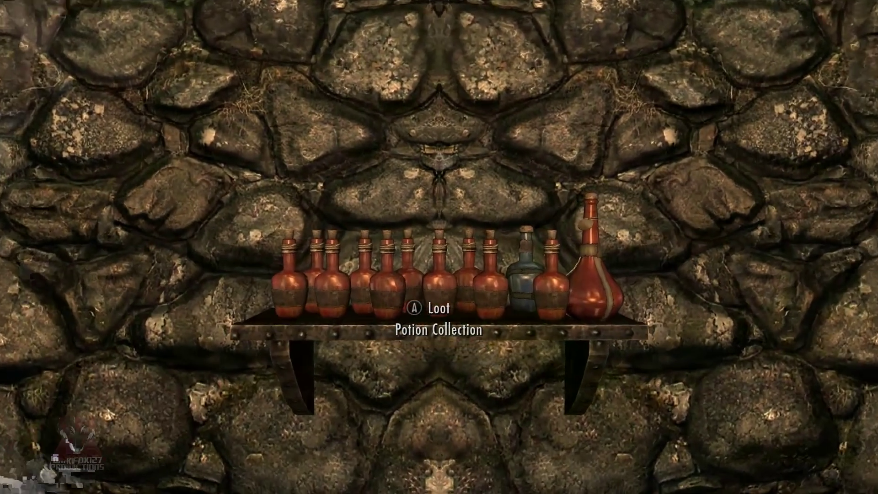
key("w")
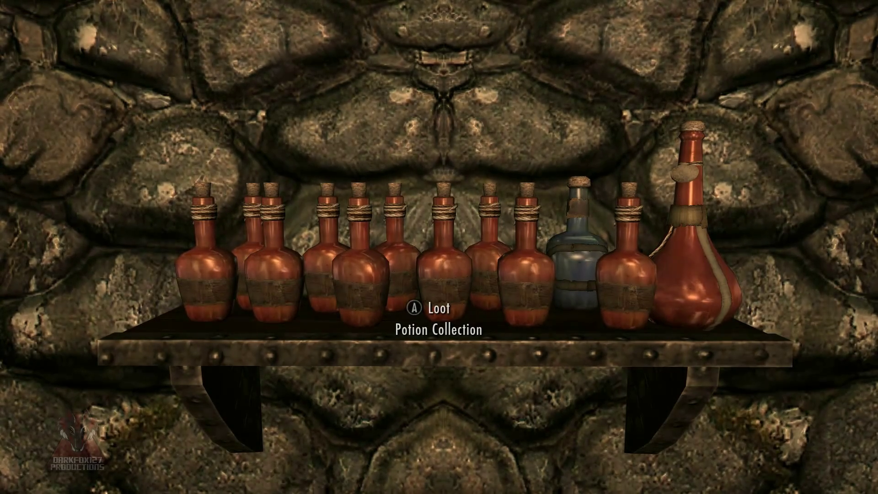
key("e")
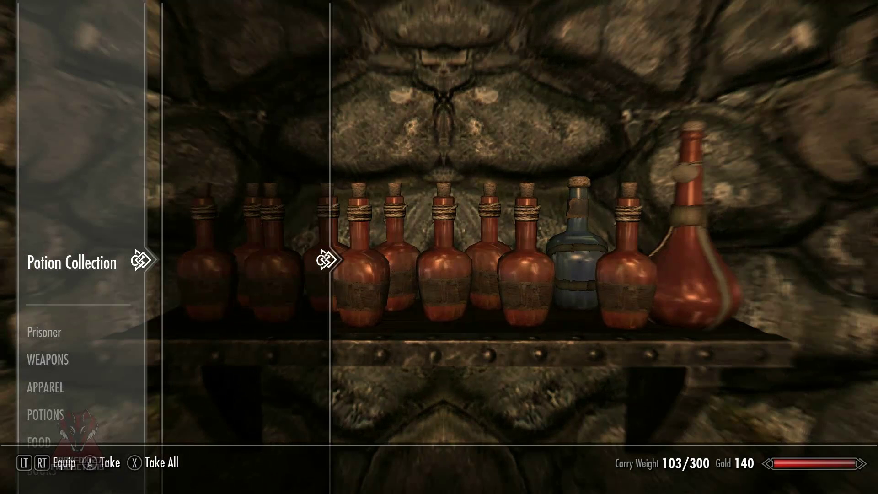
key("Left")
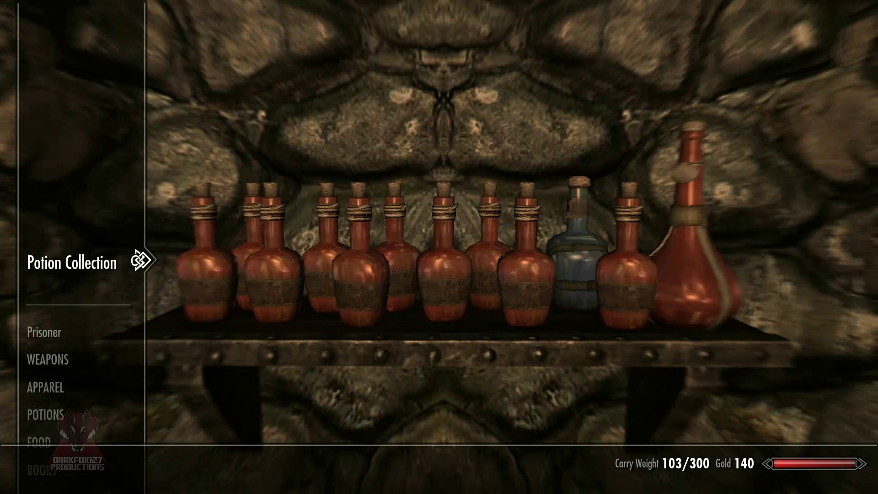
key("Right")
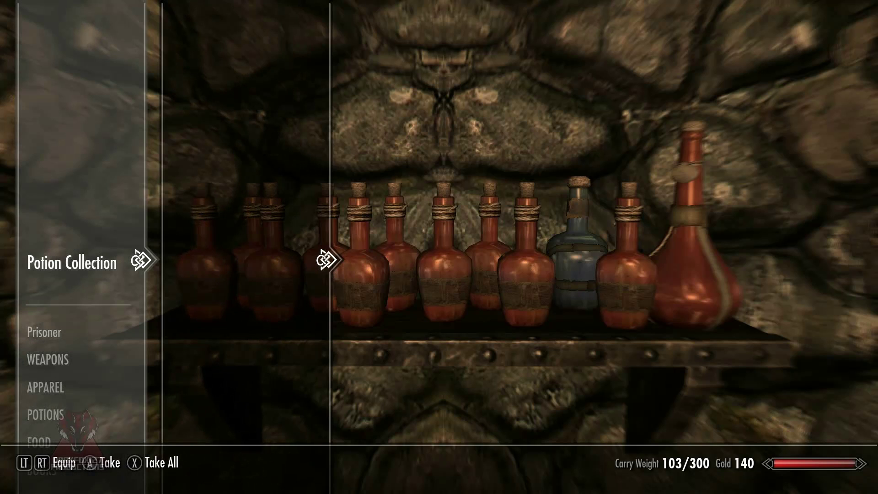
Store three Potions of Minor Healing, two of Minor Magicka and three of Minor Stamina from the inventory in the container.
key("Down")
key("Down")
key("Down")
key("Down")
key("Right")
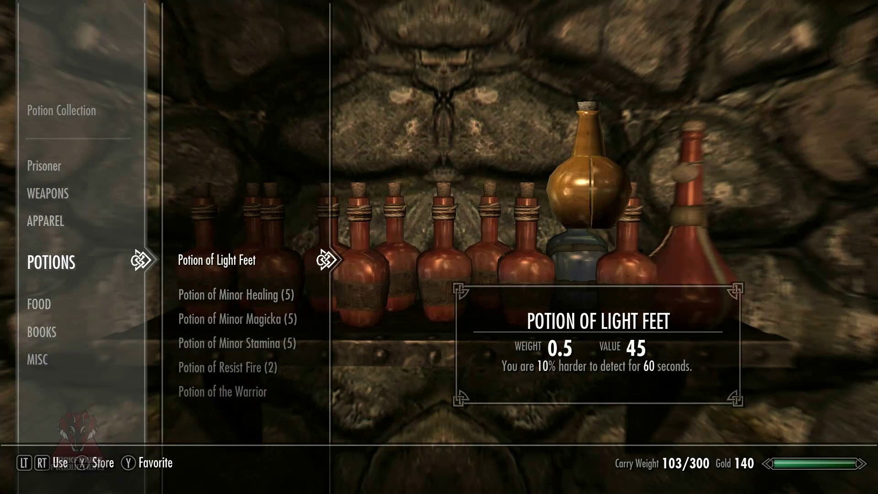
key("Down")
key("Down")
key("Down")
key("Up")
key("Up")
key("e")
key("Left")
key("Right")
key("e")
key("e")
key("Down")
key("e")
key("Down")
key("e")
key("e")
key("e")
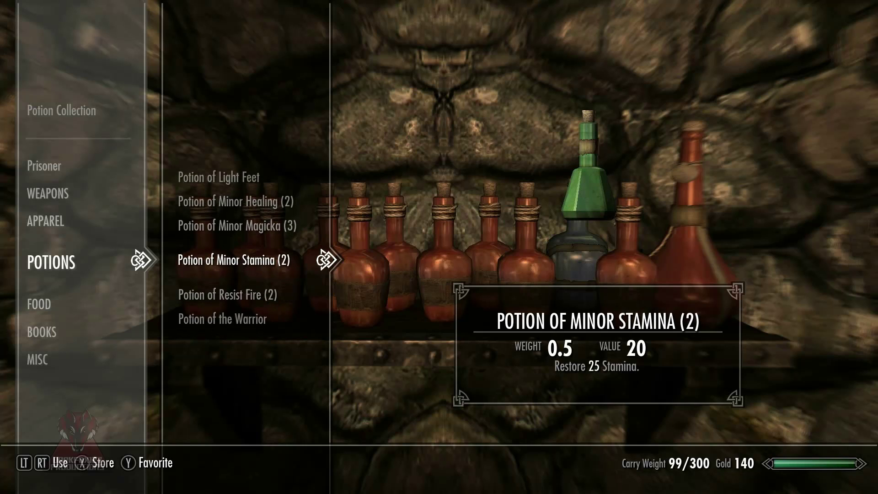
Examine the potions stored in the Potion Collection container, then close it and step back from the shelf.
key("Up")
key("Up")
key("Up")
key("Down")
key("Down")
key("Up")
key("Up")
key("Left")
key("Up")
key("Up")
key("Up")
key("Up")
key("Right")
key("Down")
key("Down")
key("Down")
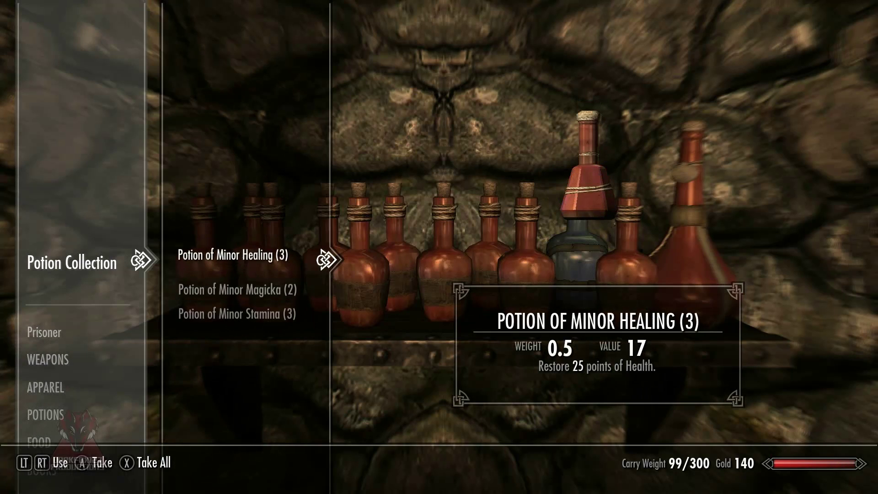
key("Down")
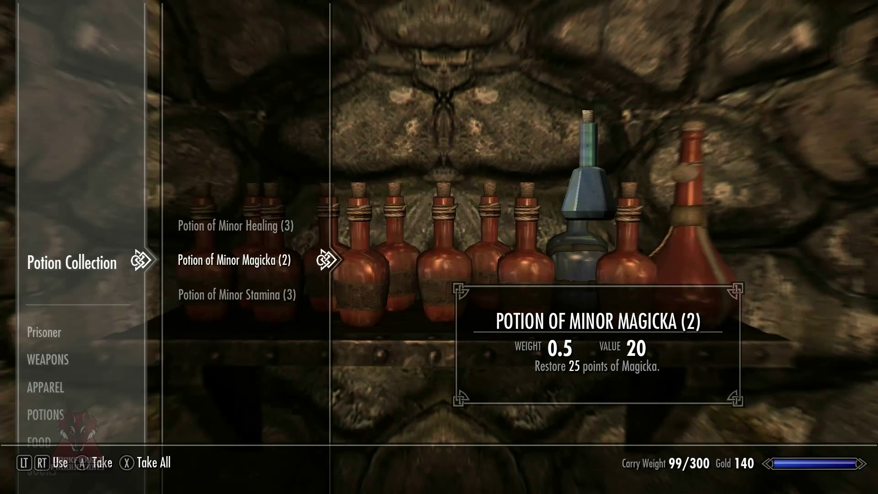
key("Tab")
key("s")
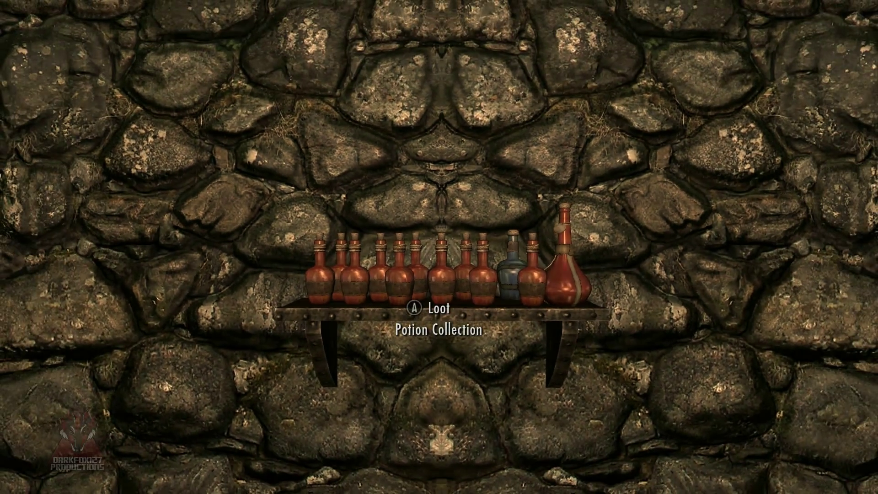